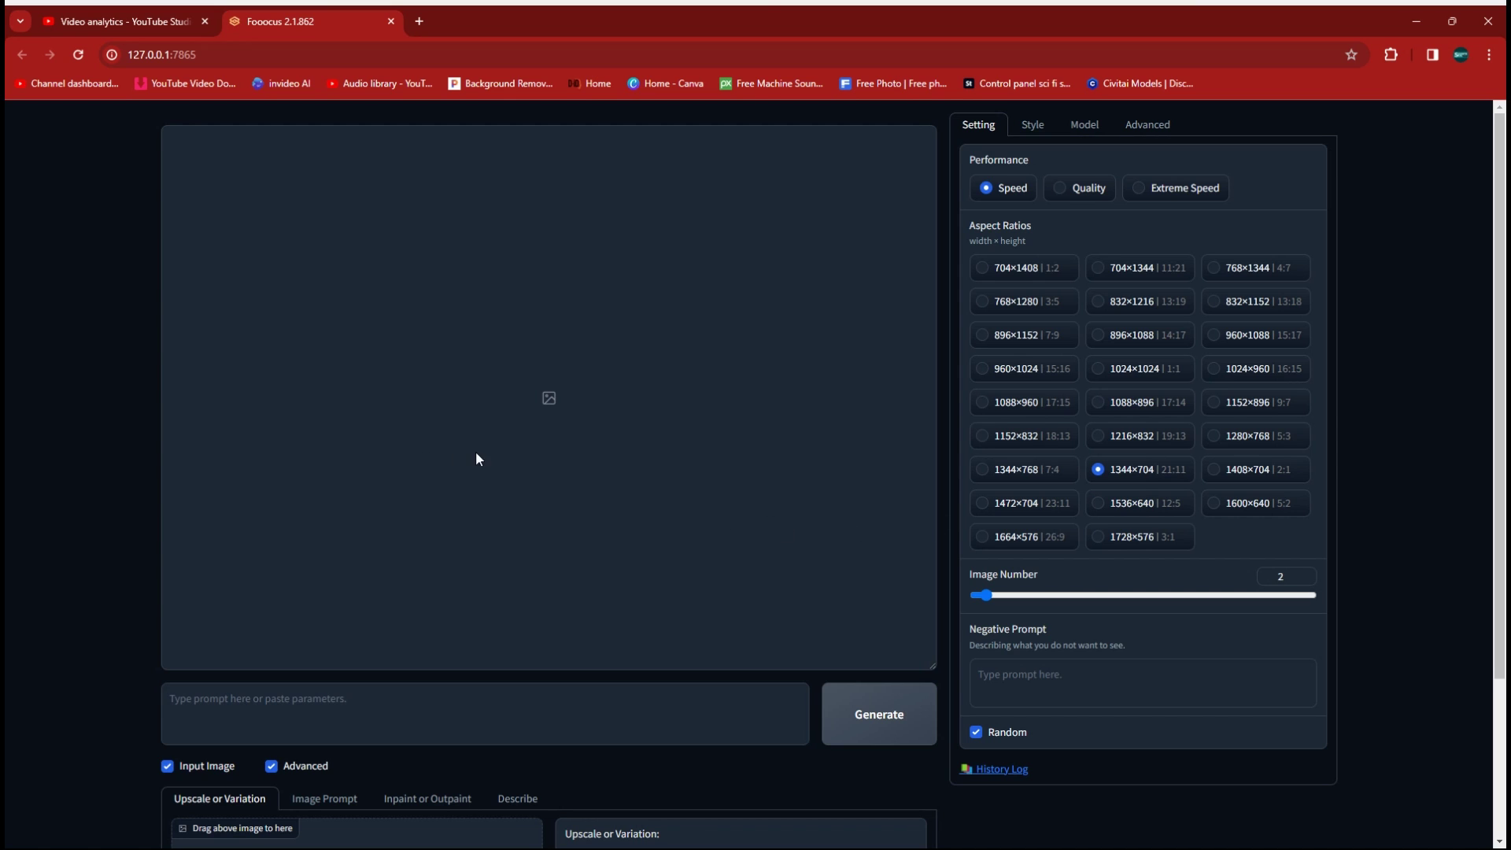
Step: Tick Artstyle Hyperrealism in the Style list, then scroll down to the image input area
left_click(1033, 127)
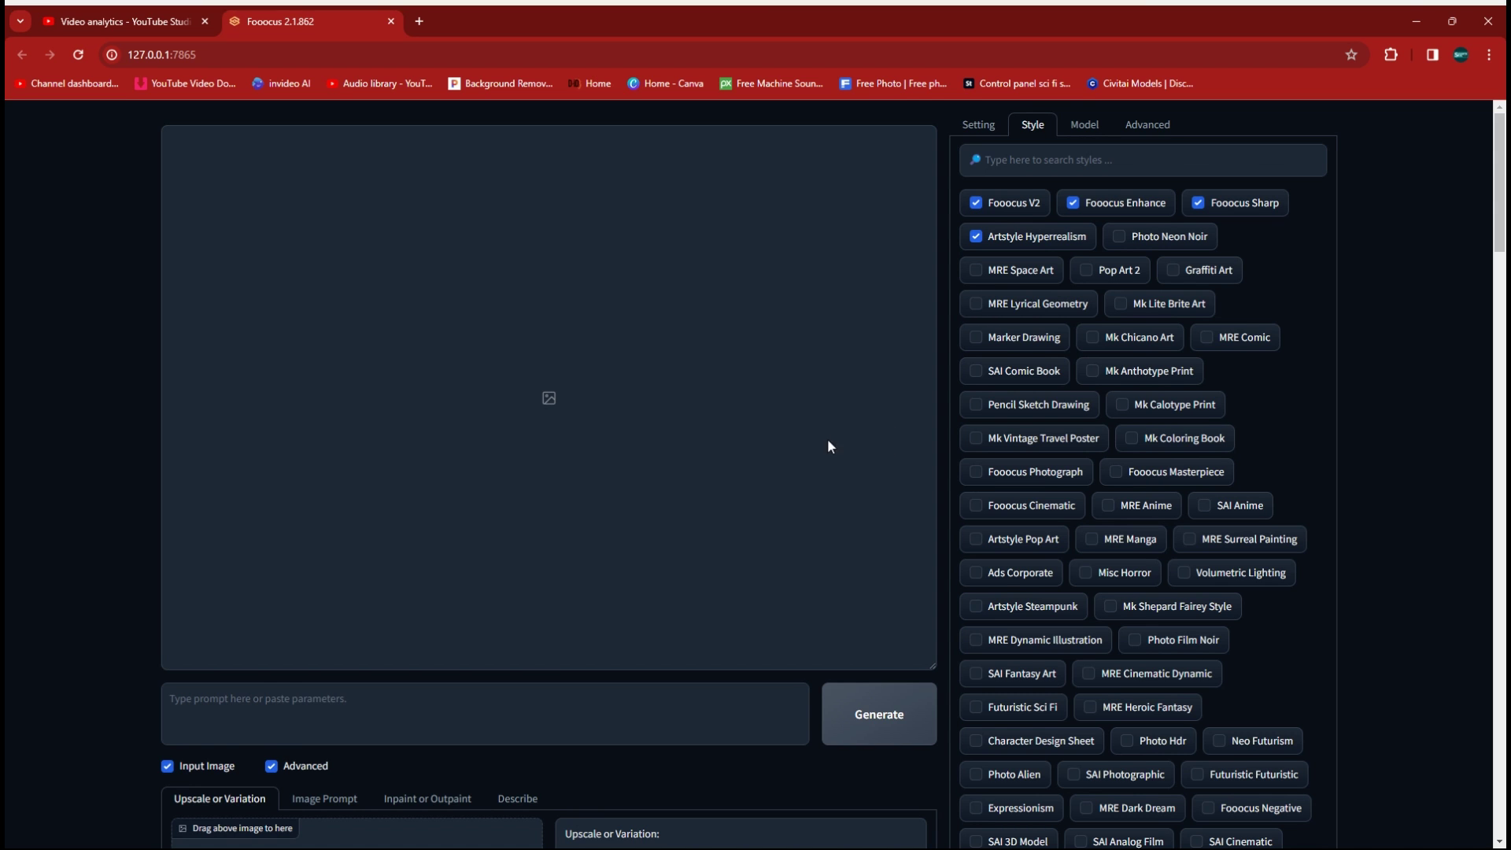
scroll(794, 470, "down", 3)
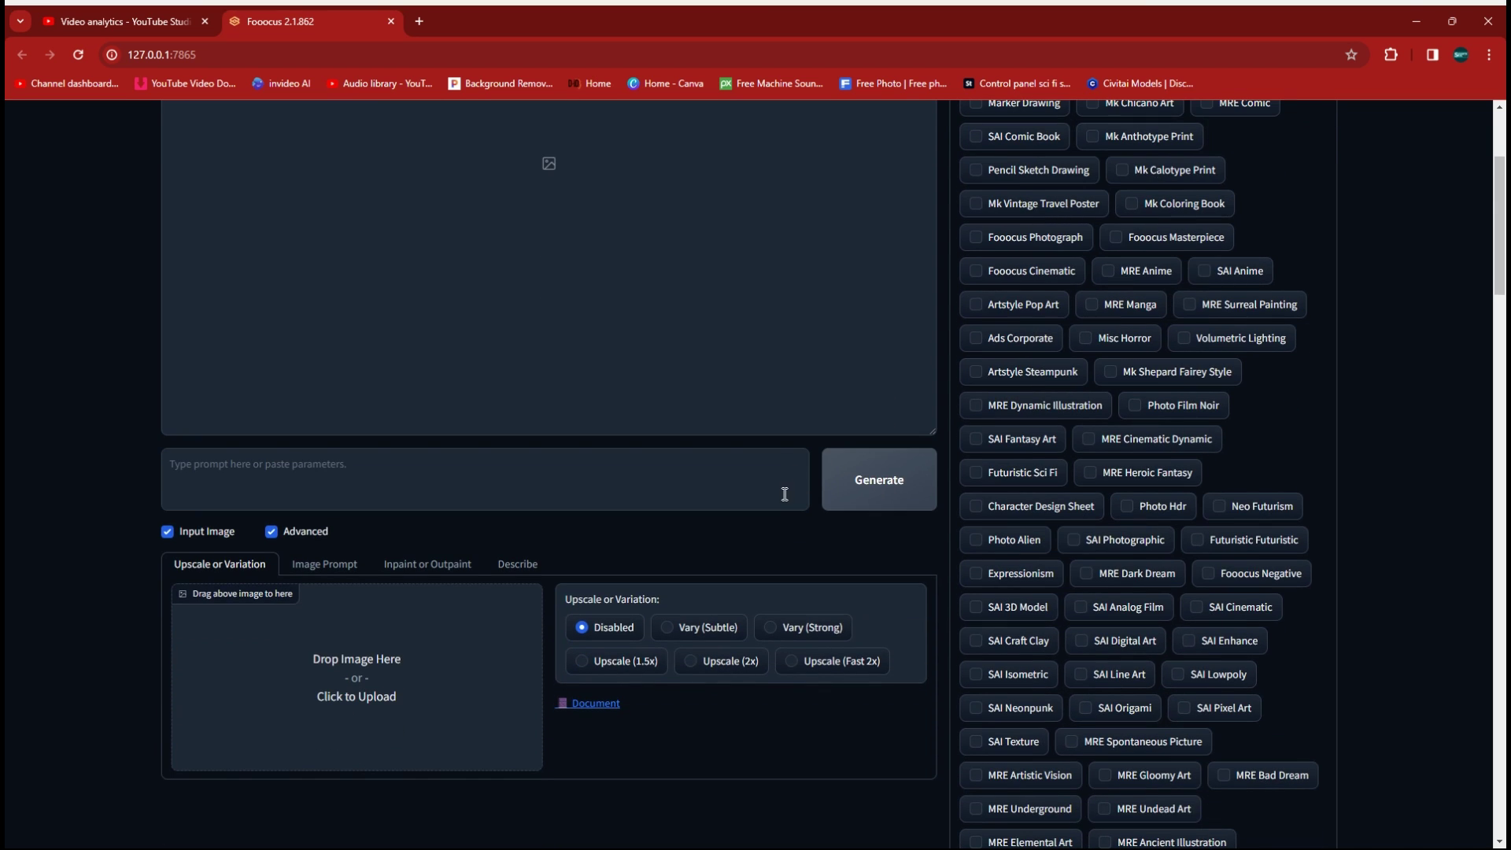
Step: Load the FOOOCUS TUTORIAL lettering image into the Image Prompt slots
left_click(325, 562)
scroll(323, 565, "down", 4)
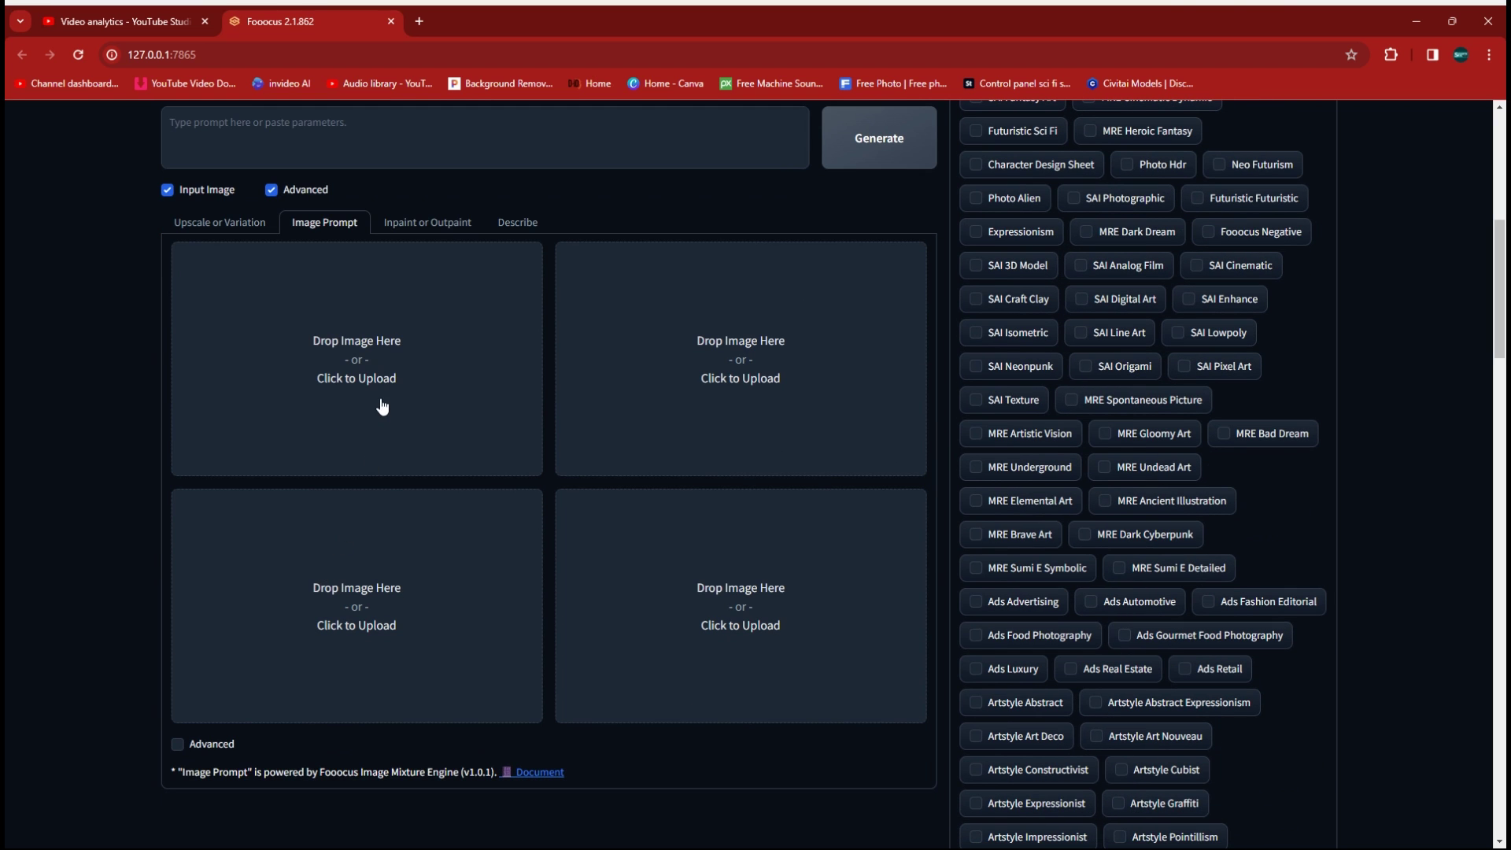
left_click(355, 359)
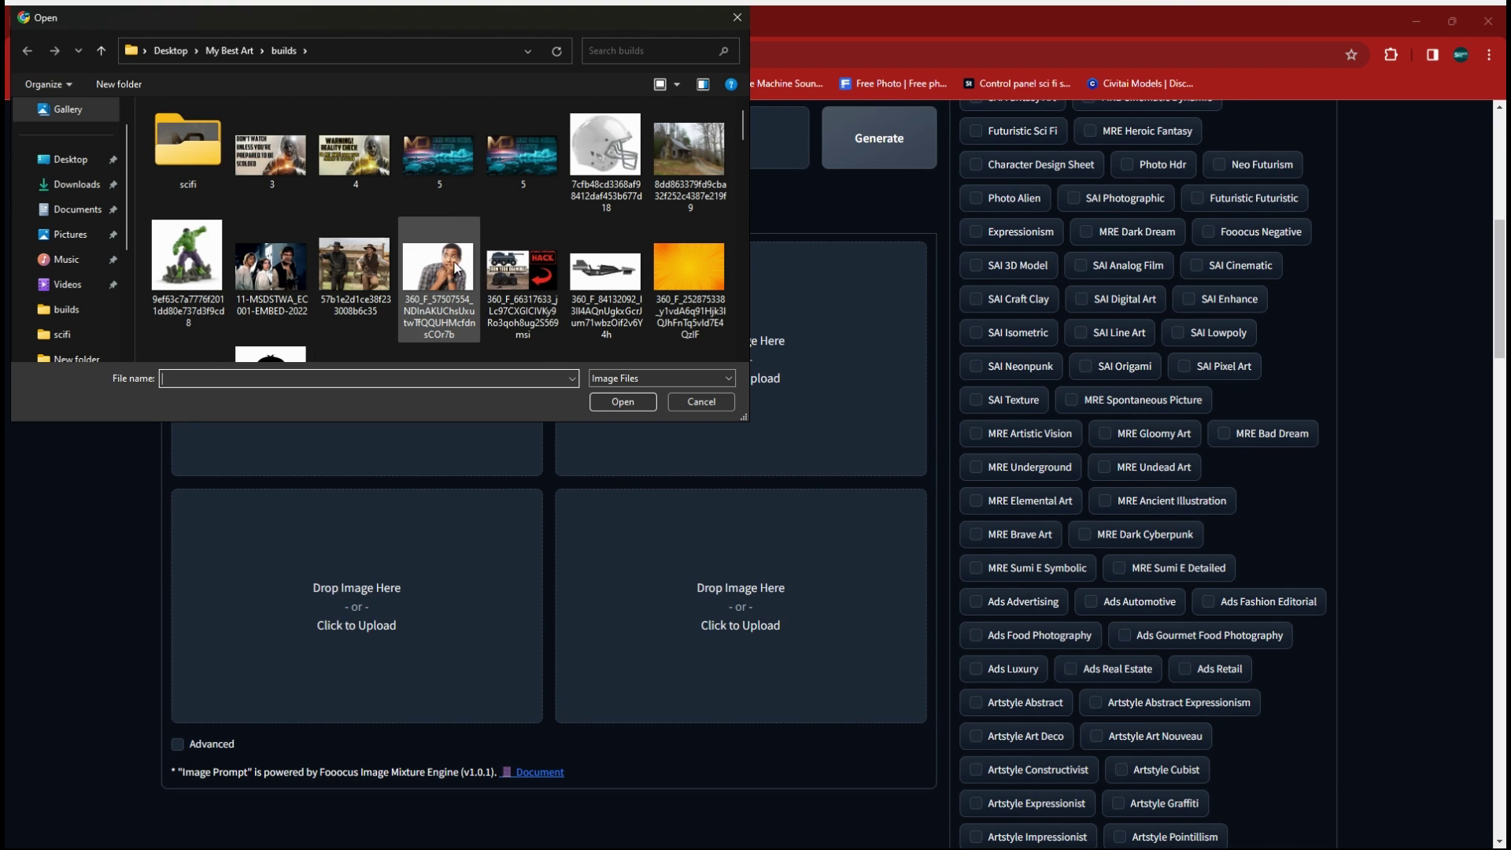
scroll(457, 268, "down", 1)
double_click(494, 295)
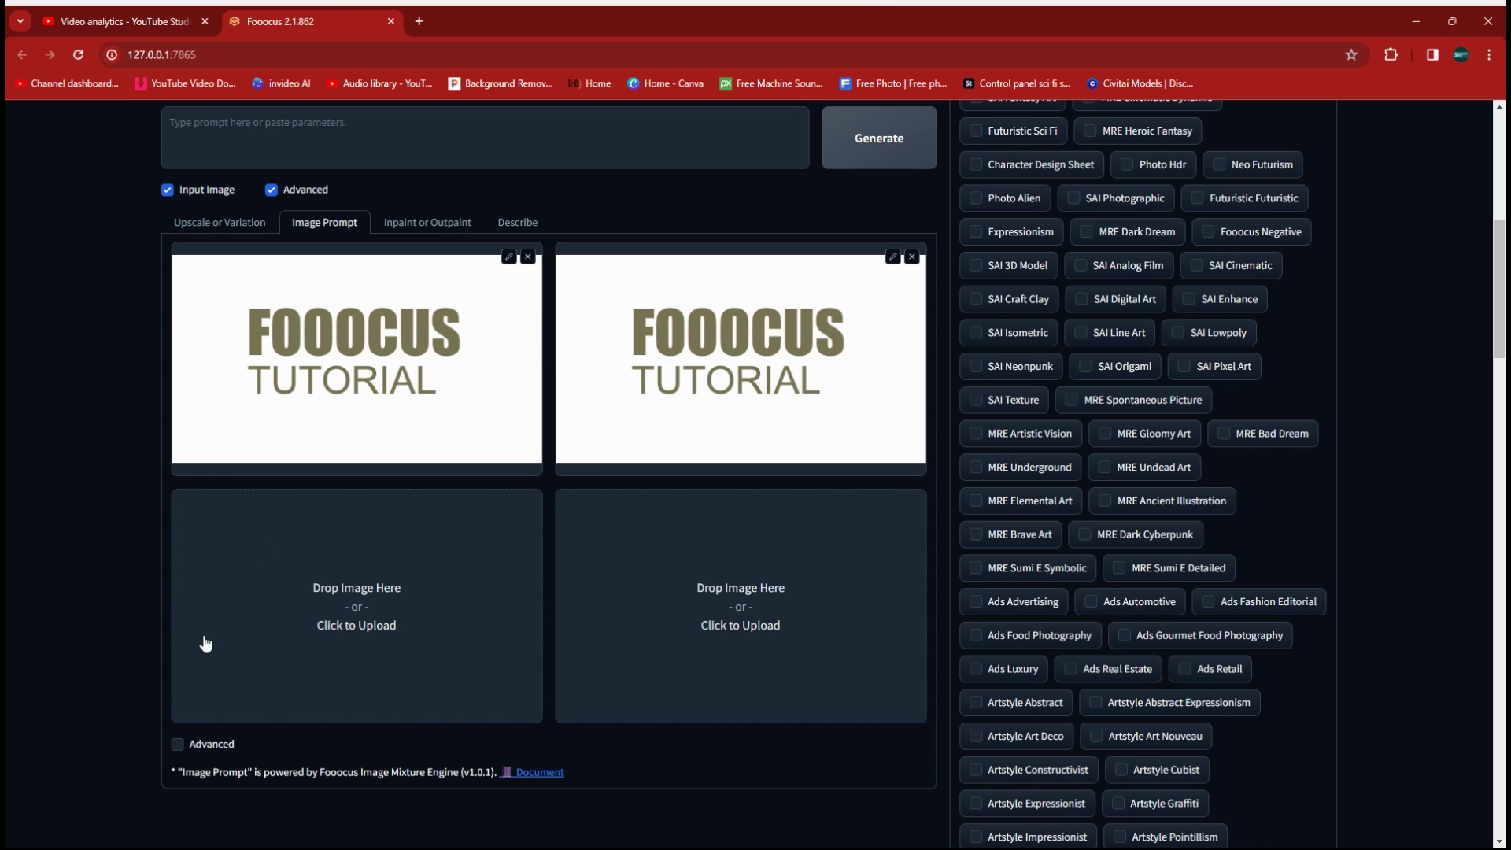
Step: Set the first image prompt to FaceSwap and the second to PyraCanny with Stop At 0.702
left_click(177, 744)
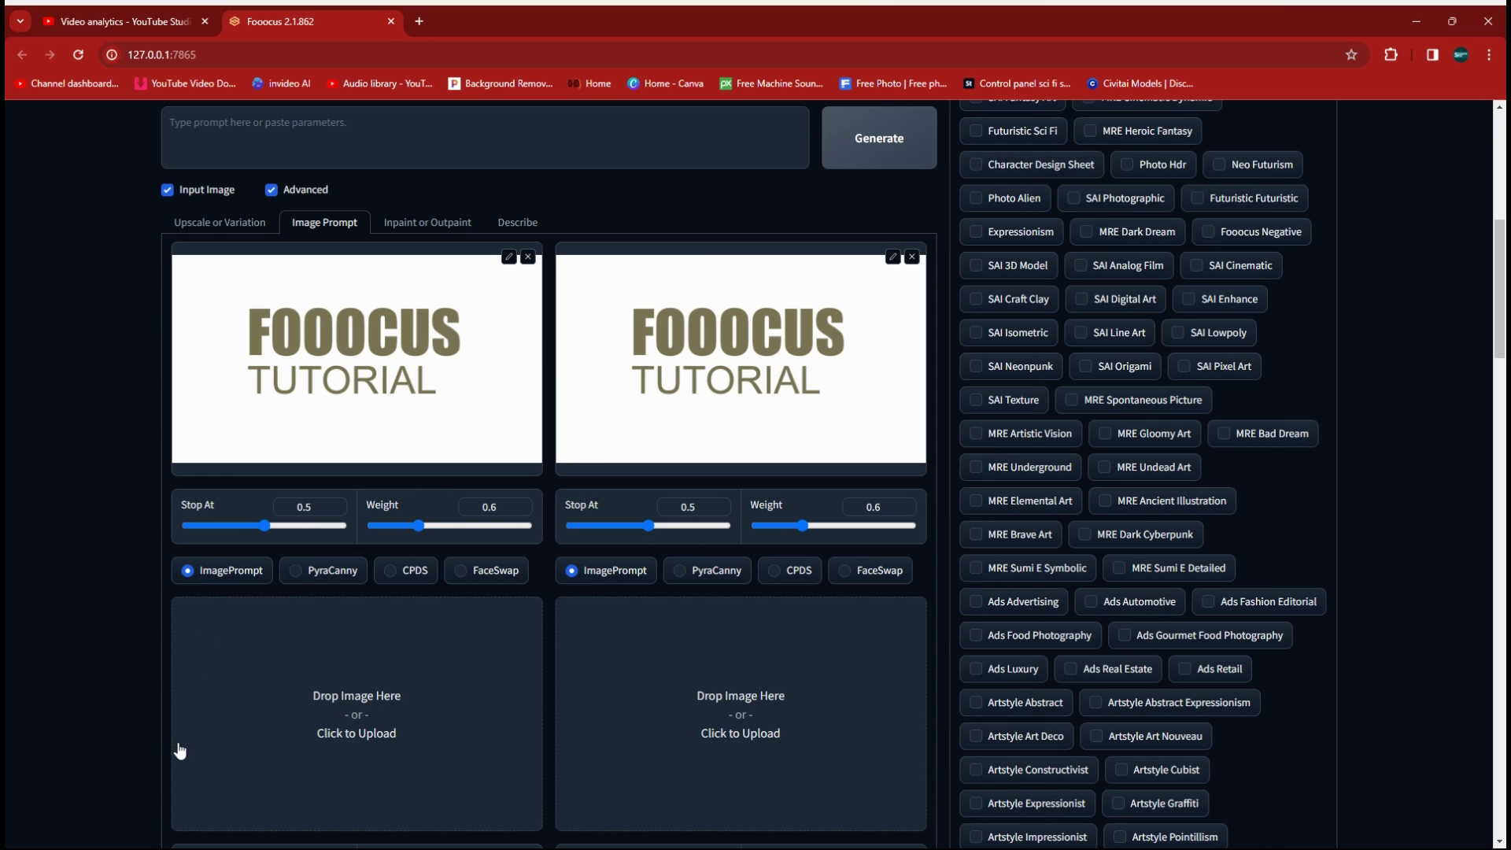
left_click(462, 569)
left_click(681, 571)
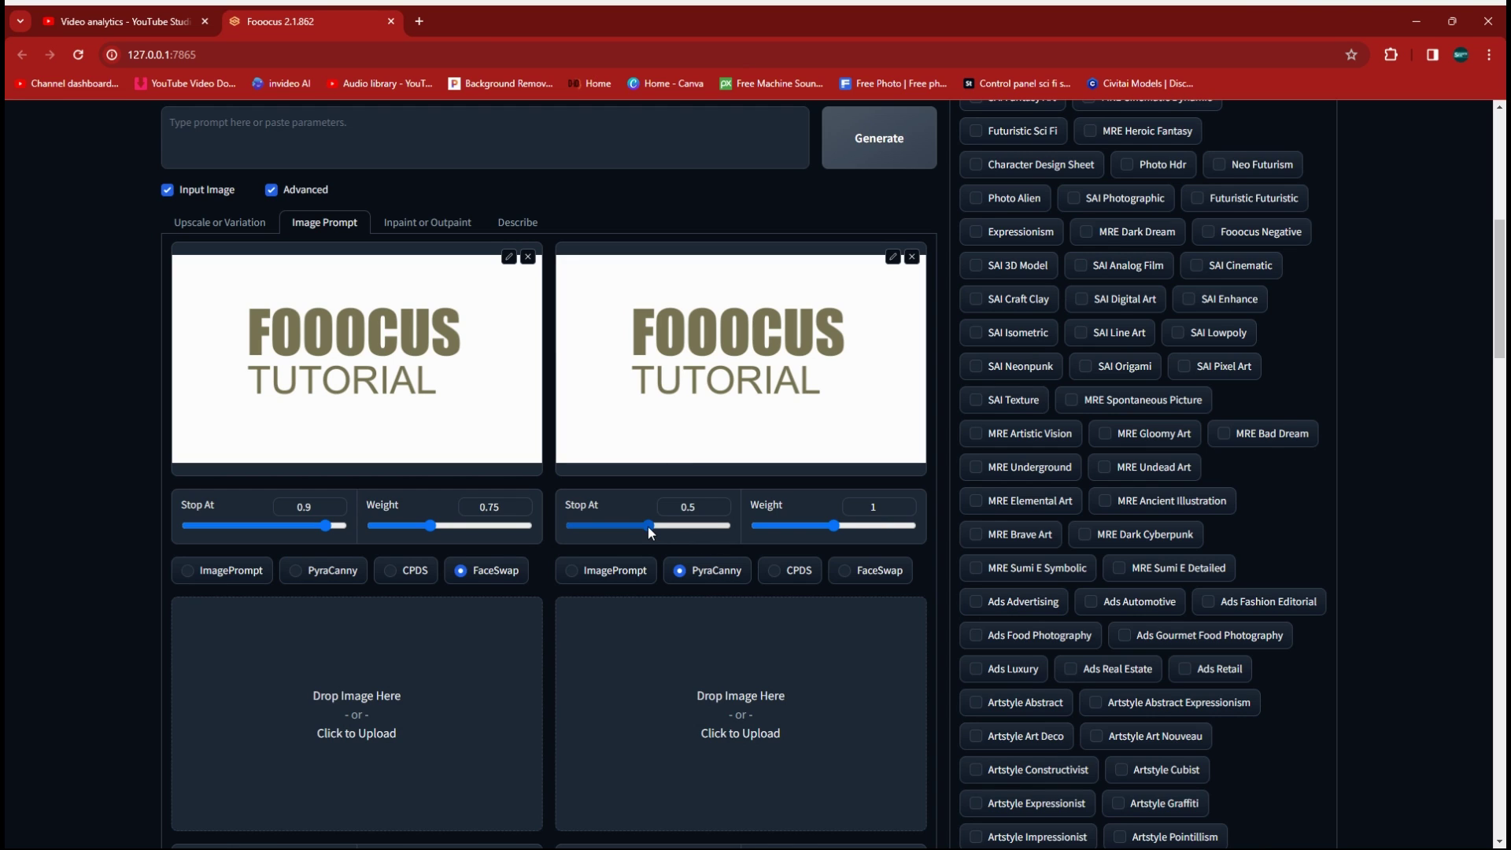
left_click_drag(649, 527, 679, 526)
Step: Enter SOLID GOLD "FOOOCUS TUTORIAL" as the prompt and return to the top of the page
scroll(647, 644, "up", 4)
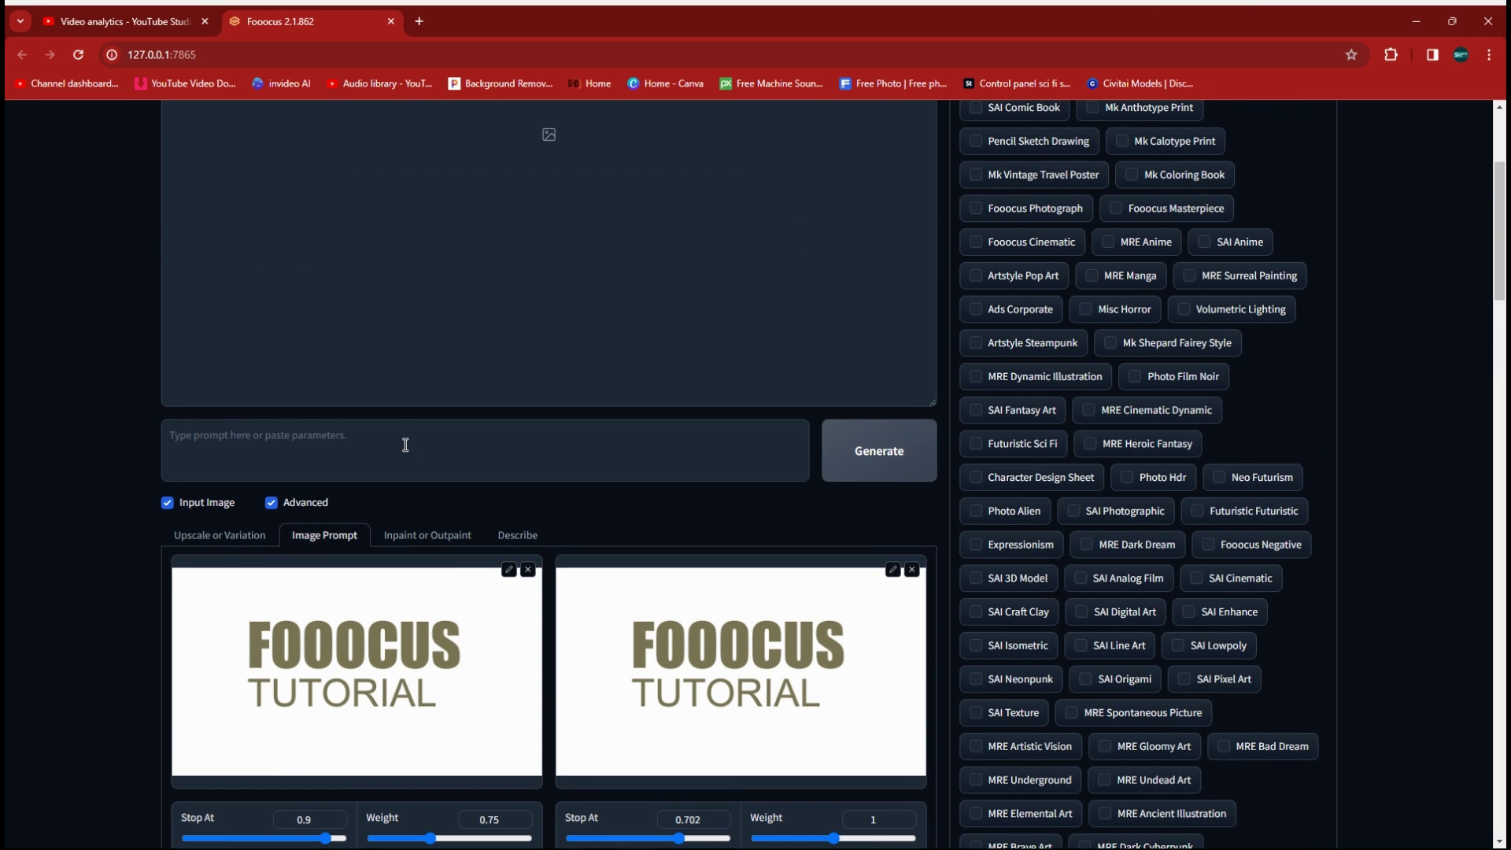
type("SOLID GOLD \"FOOOCUS TUTORIAL")
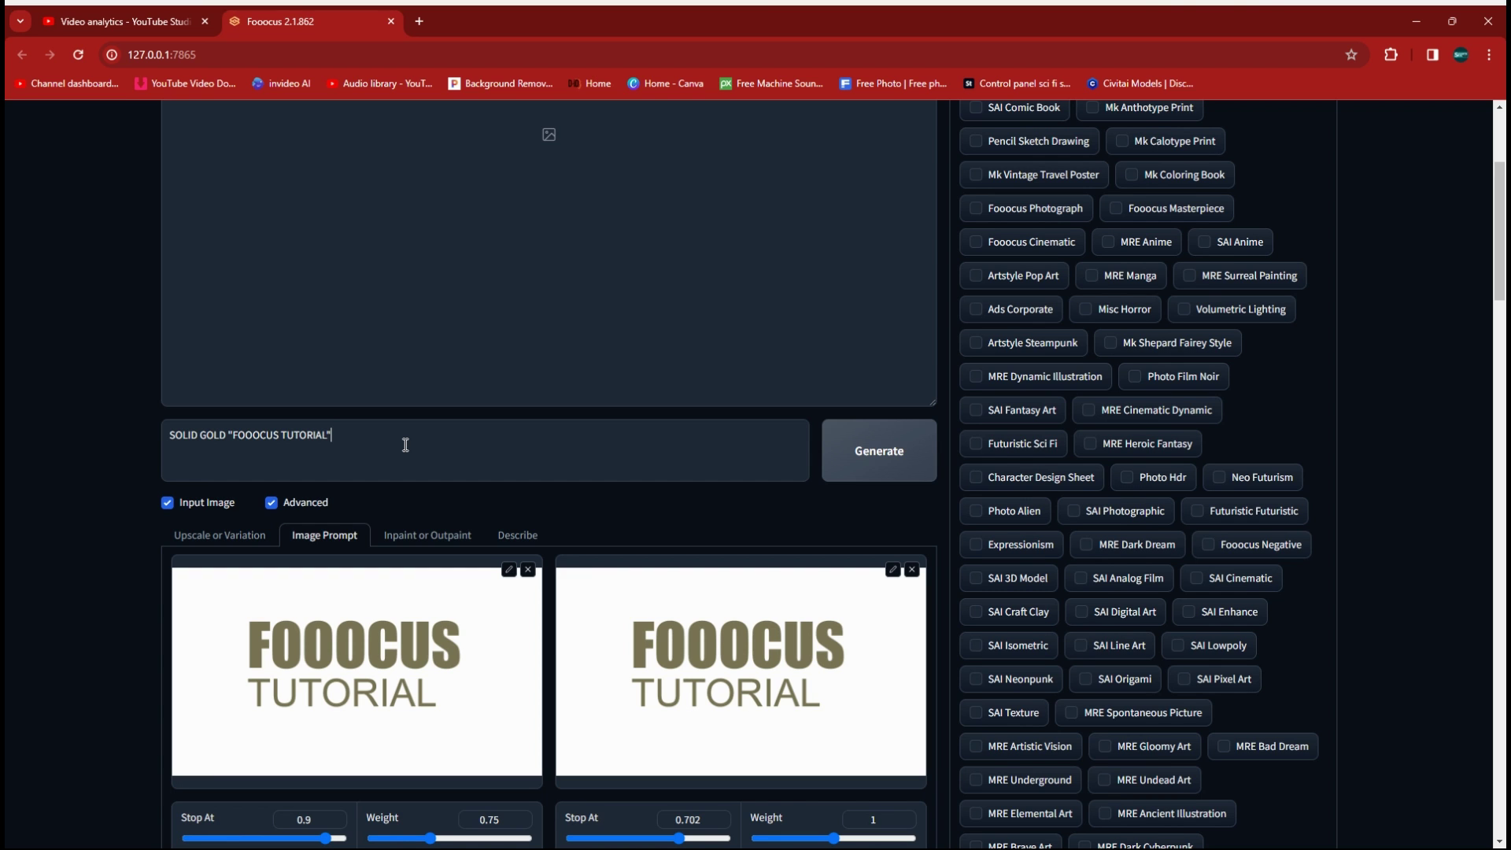
scroll(699, 438, "up", 3)
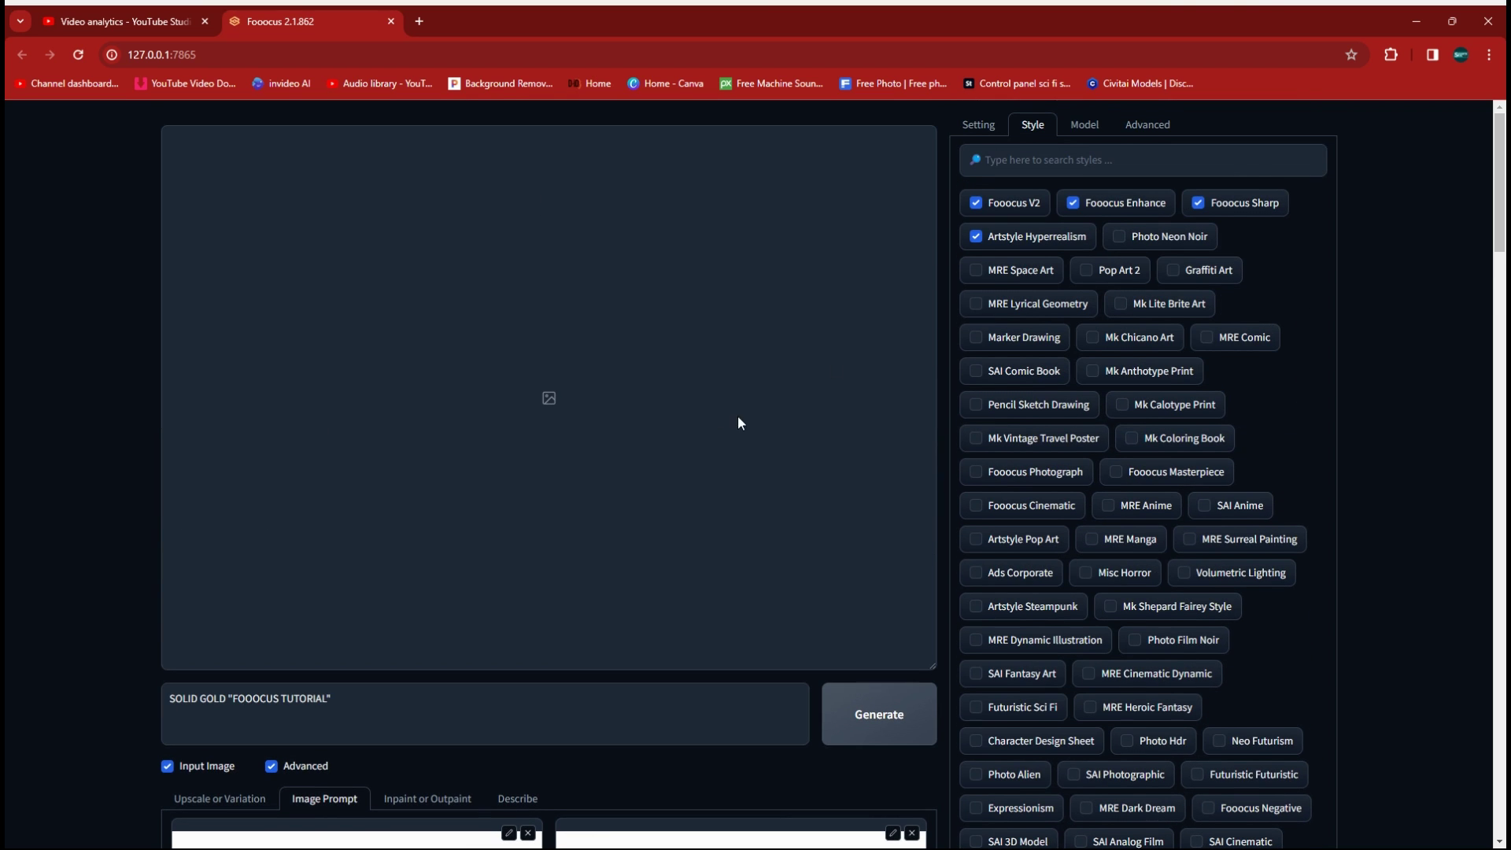
Step: Set Image Number to 1, generate the gold lettering, and inspect it full-size
left_click(985, 130)
left_click(989, 598)
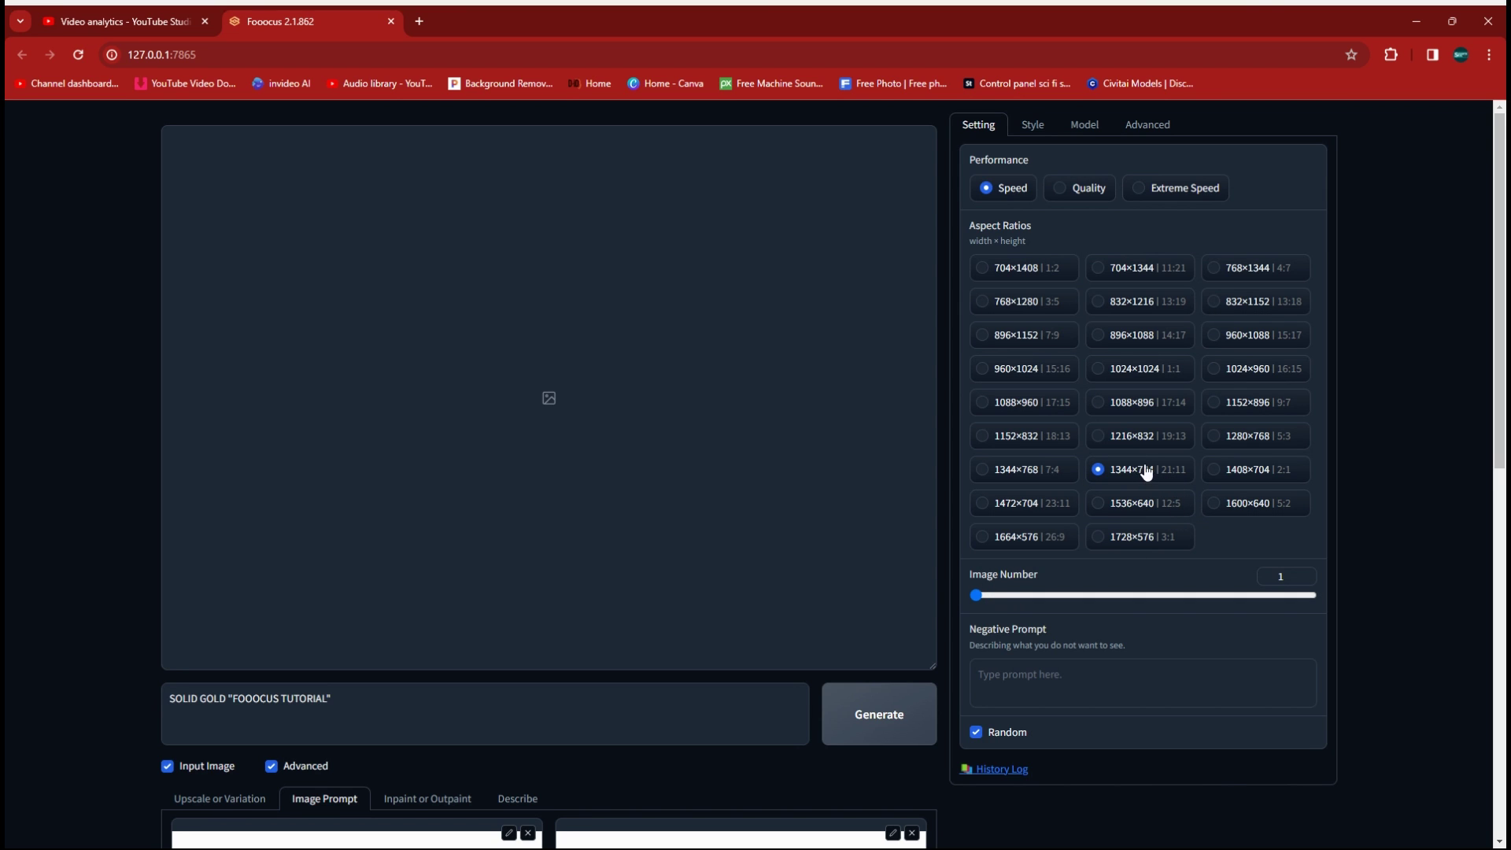
left_click(890, 717)
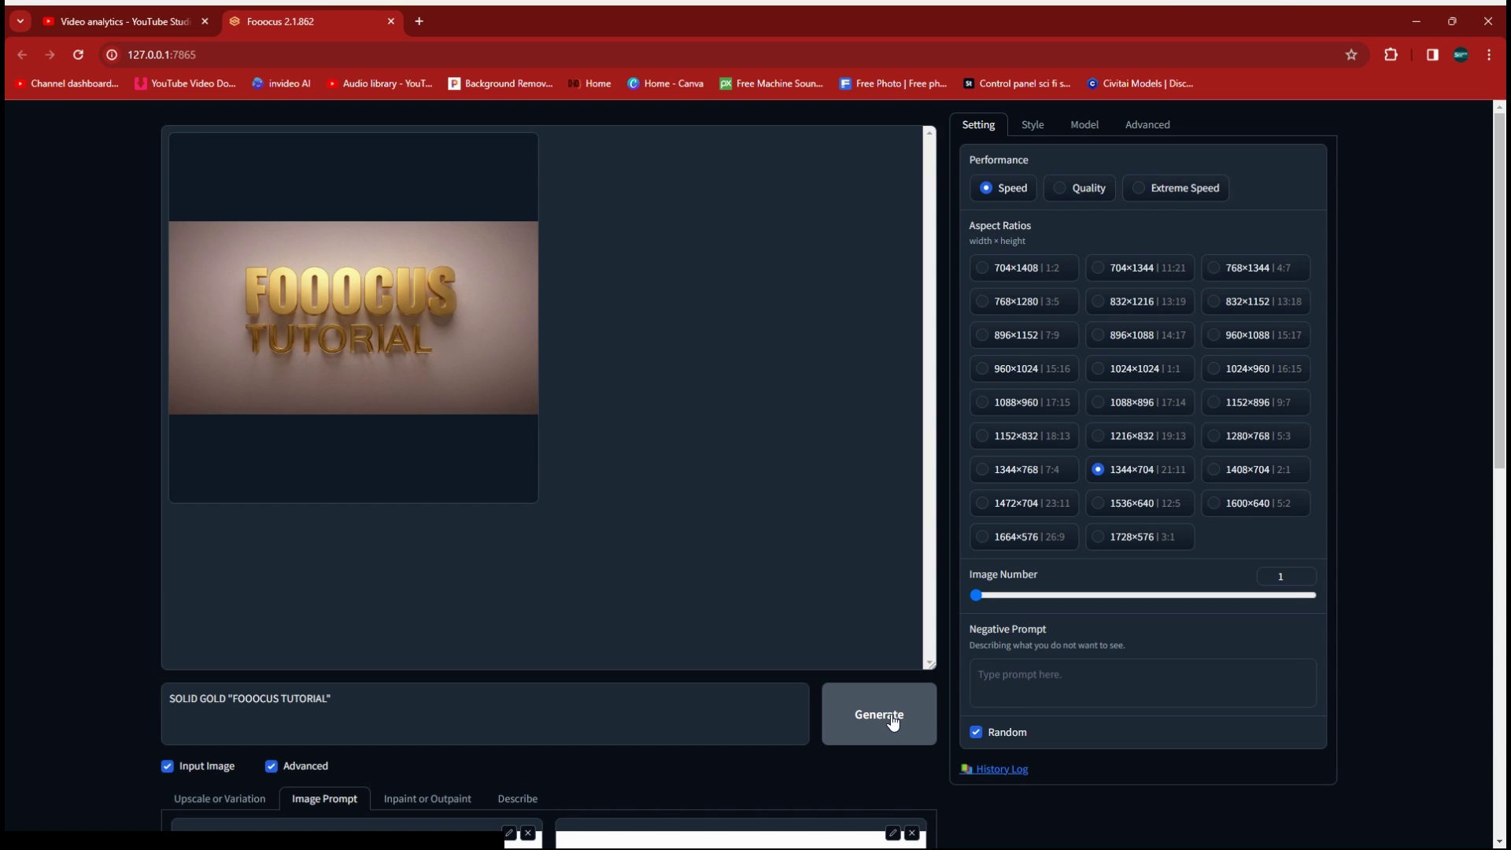
left_click(433, 370)
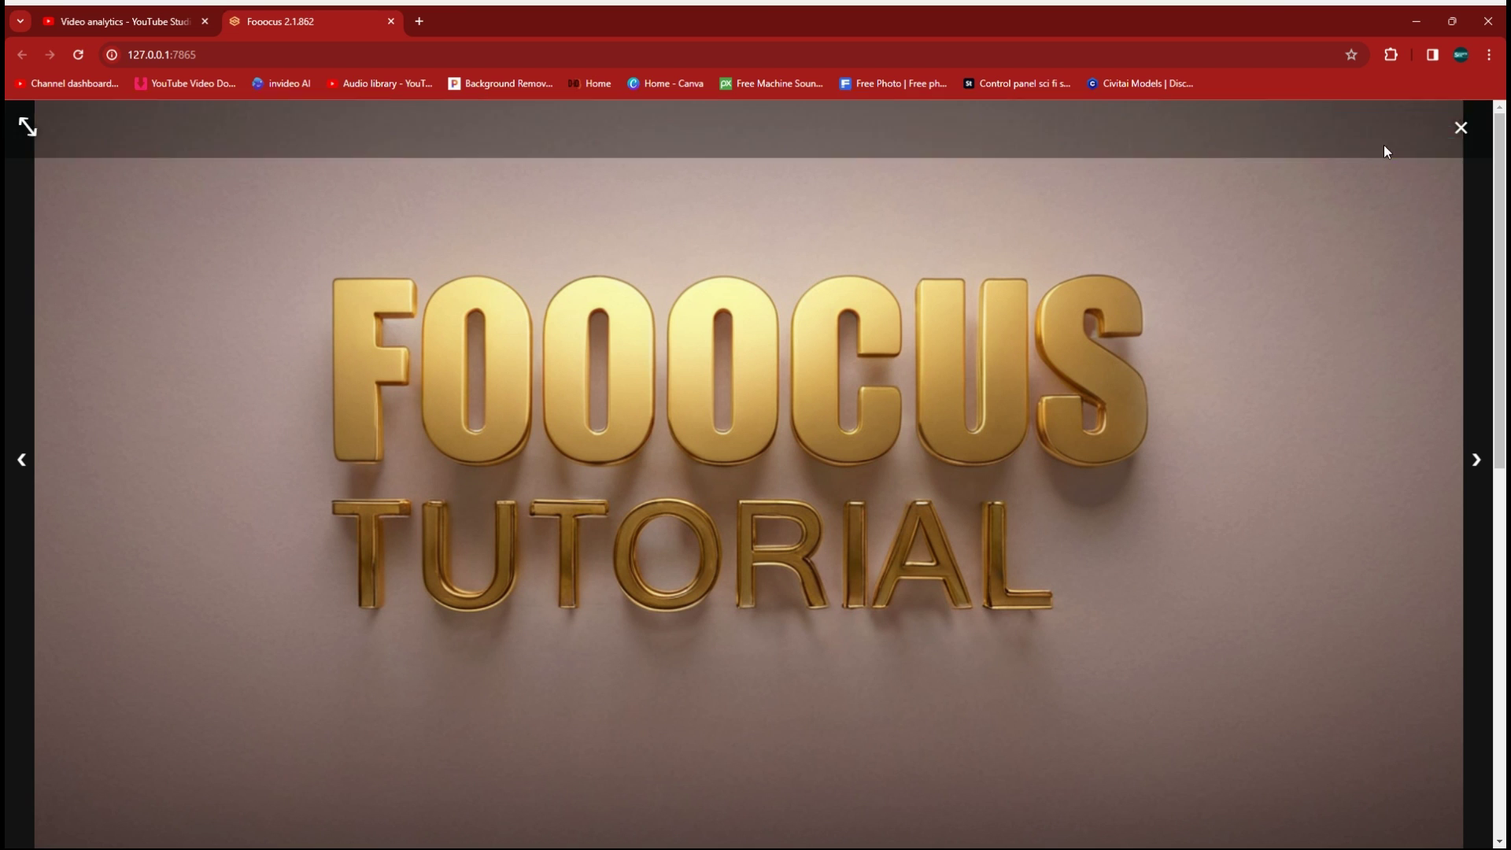
left_click(1461, 127)
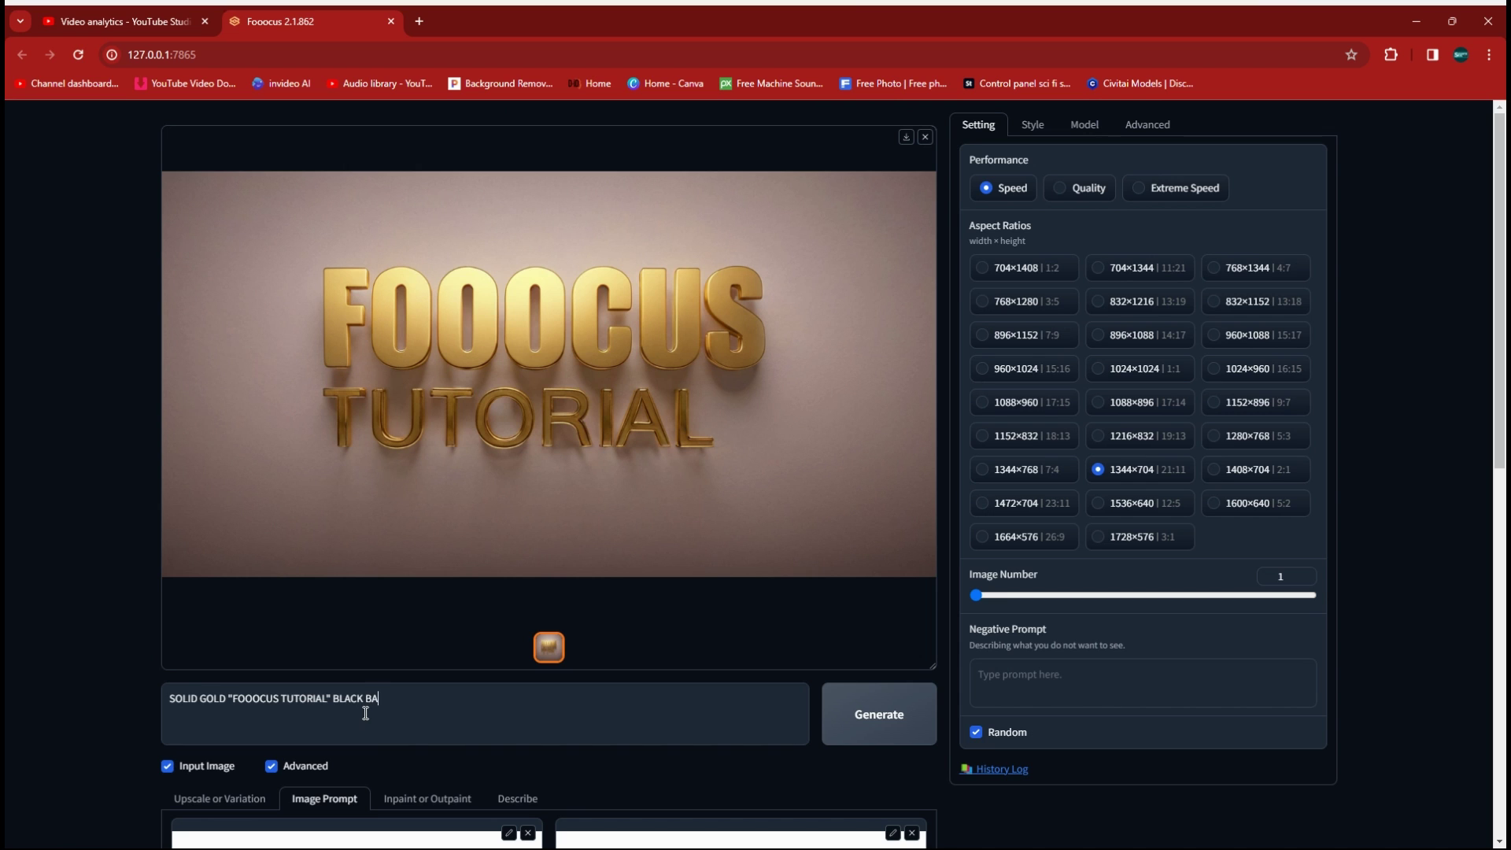
Step: Generate two gold lettering versions with BLACK BACKGROUND and inspect the latest full-screen
left_click(880, 725)
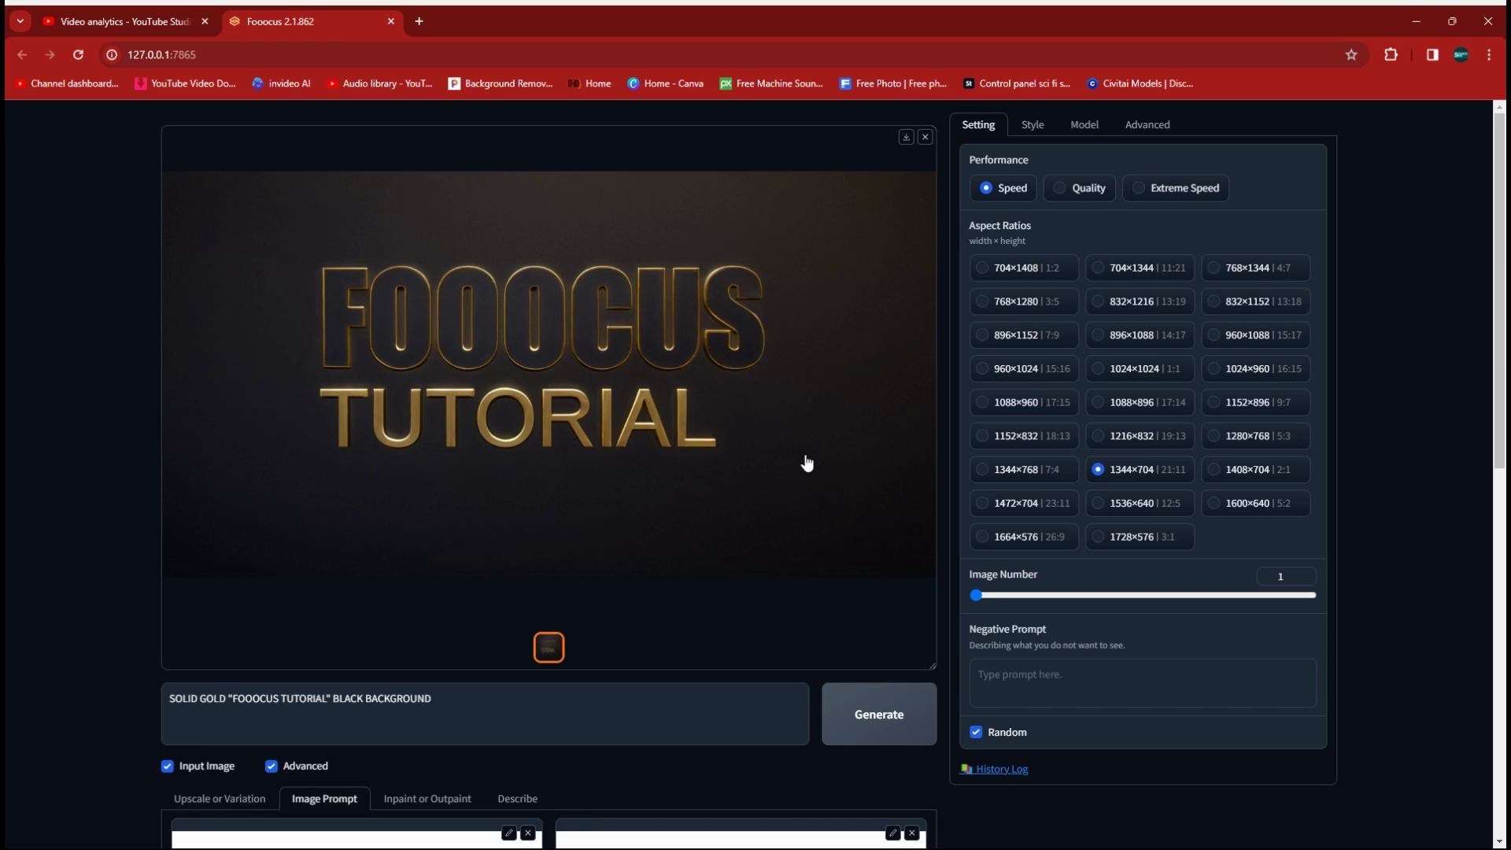
left_click(870, 714)
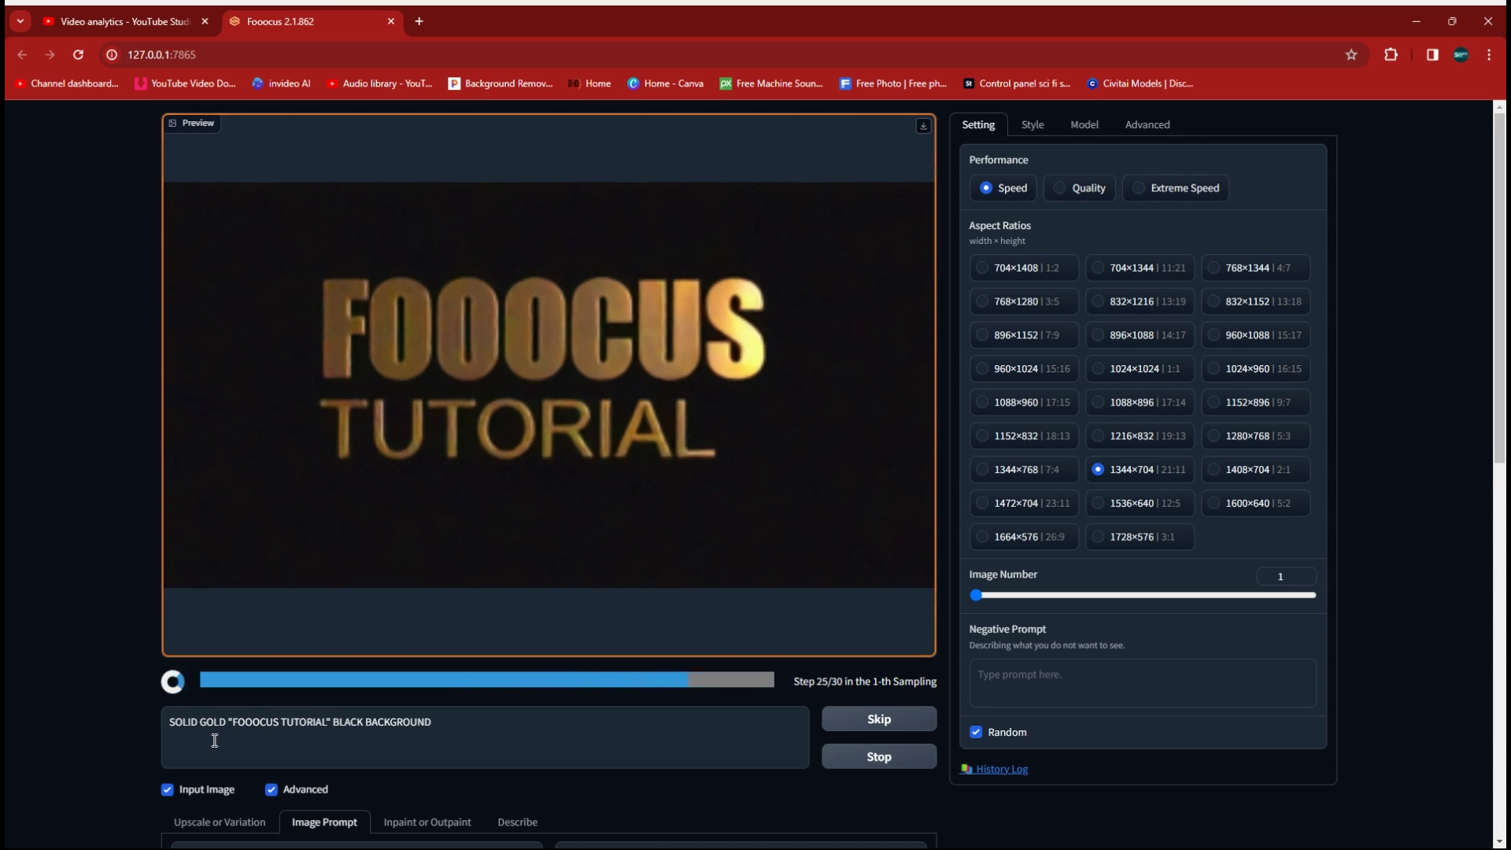
left_click(438, 385)
left_click(550, 380)
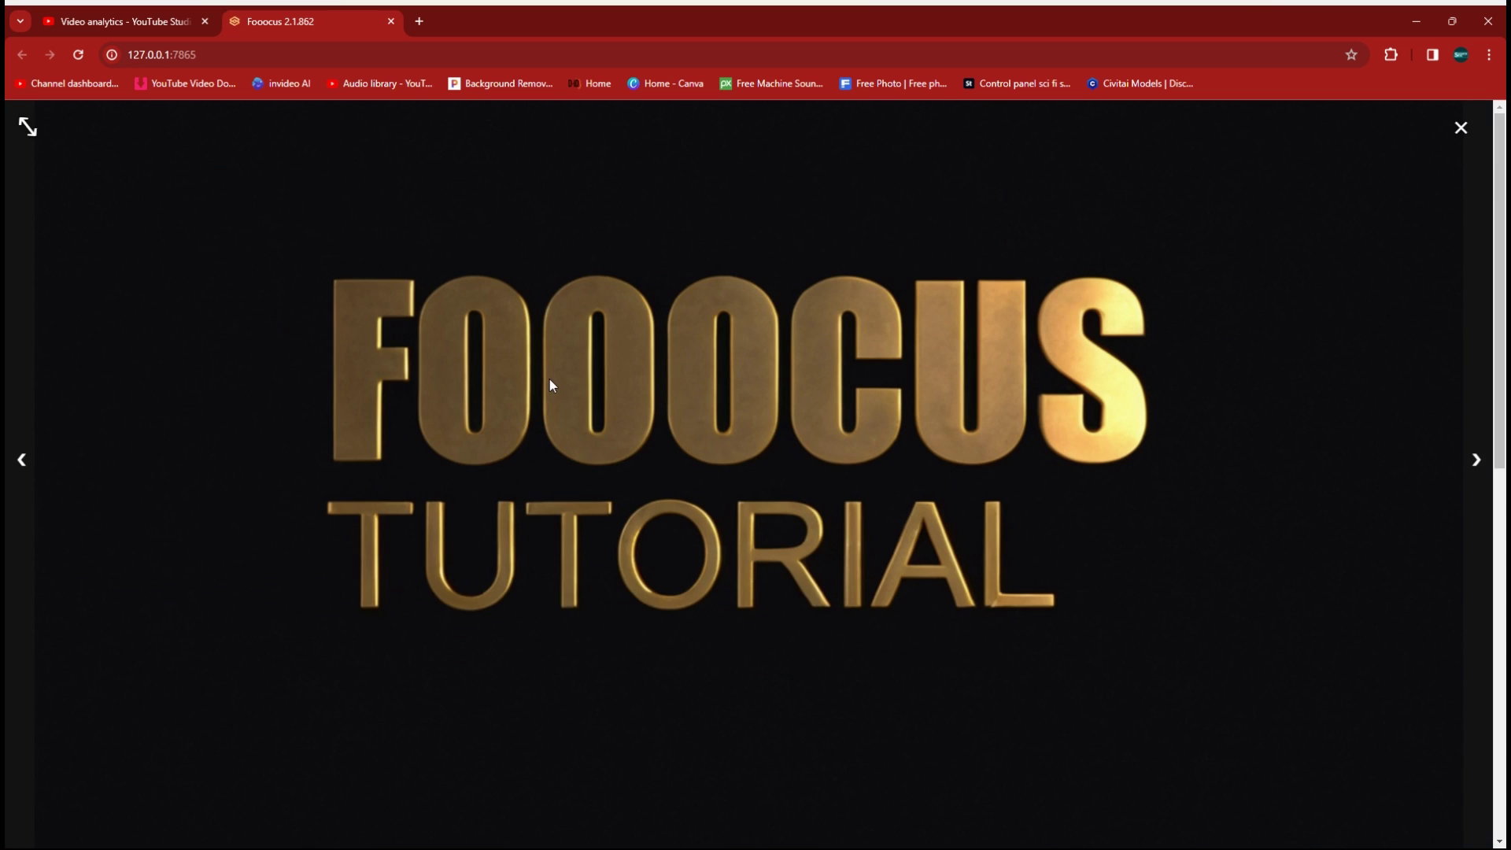
left_click(1461, 127)
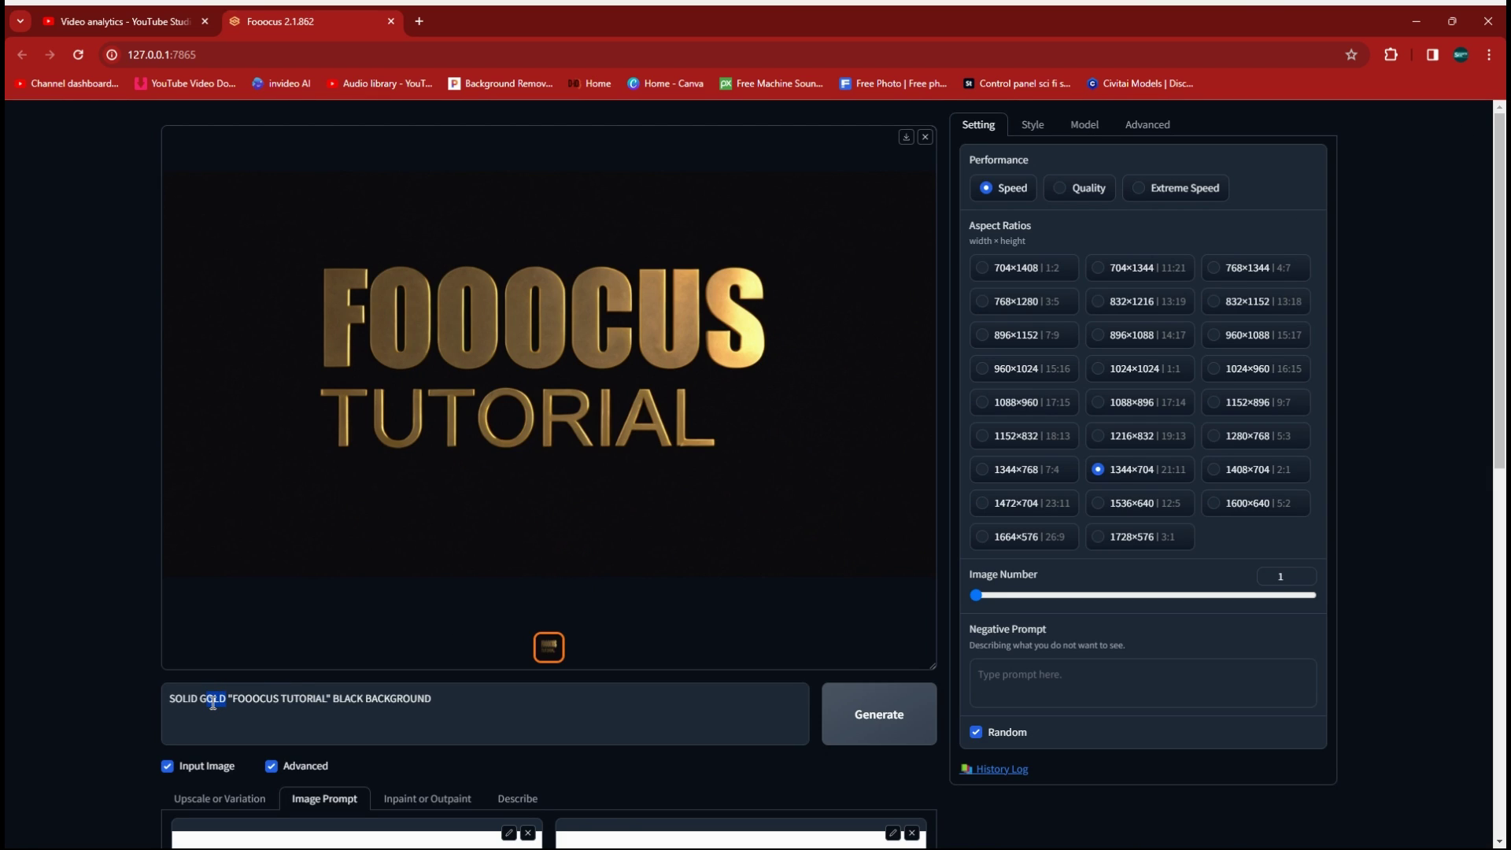
Step: Change the material to glass, generate the glass lettering, and view it full-size
type("LASS")
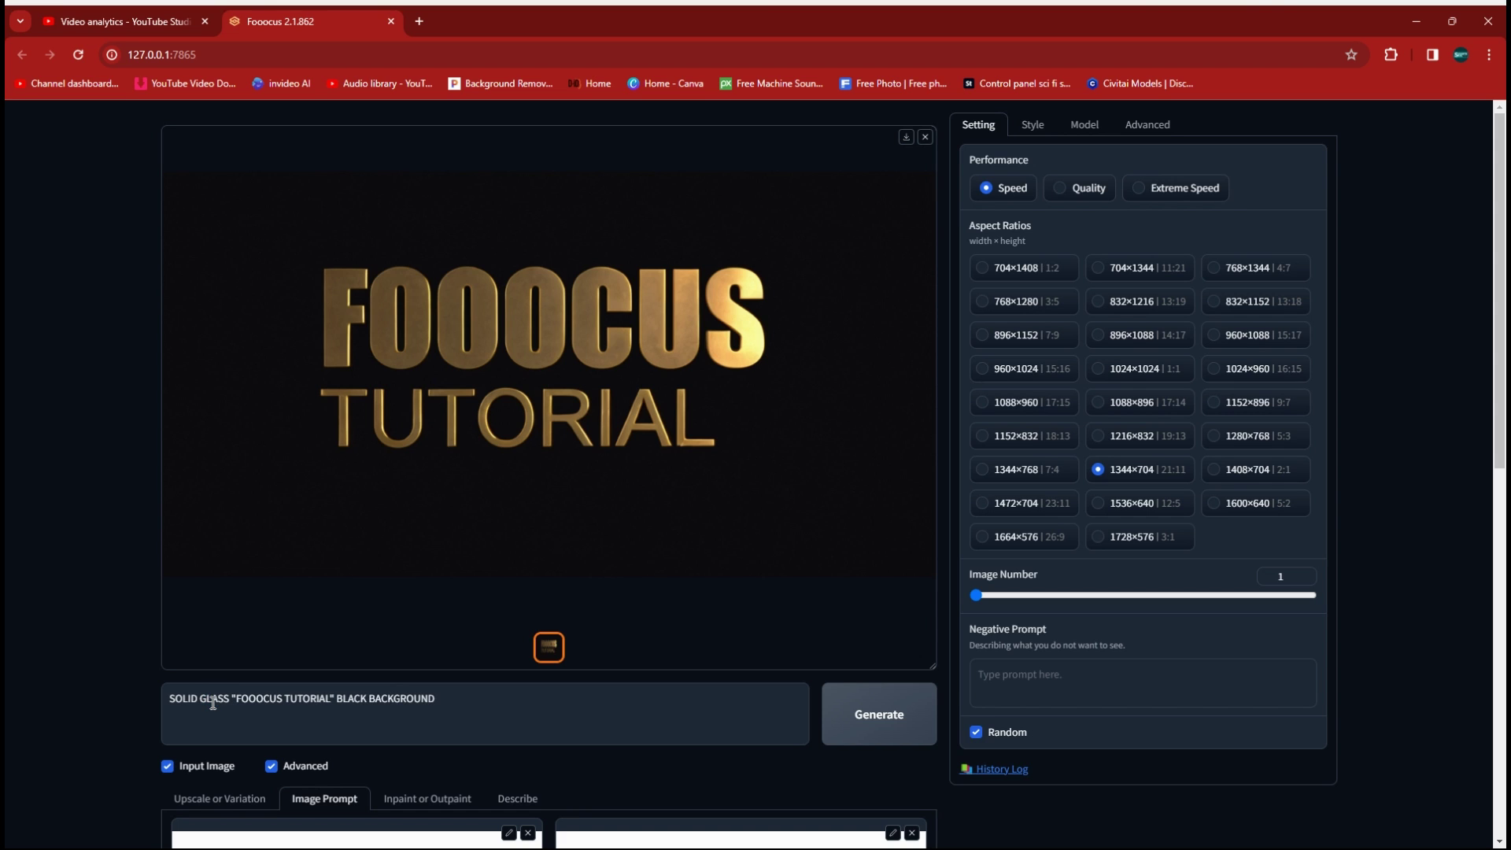
left_click(890, 724)
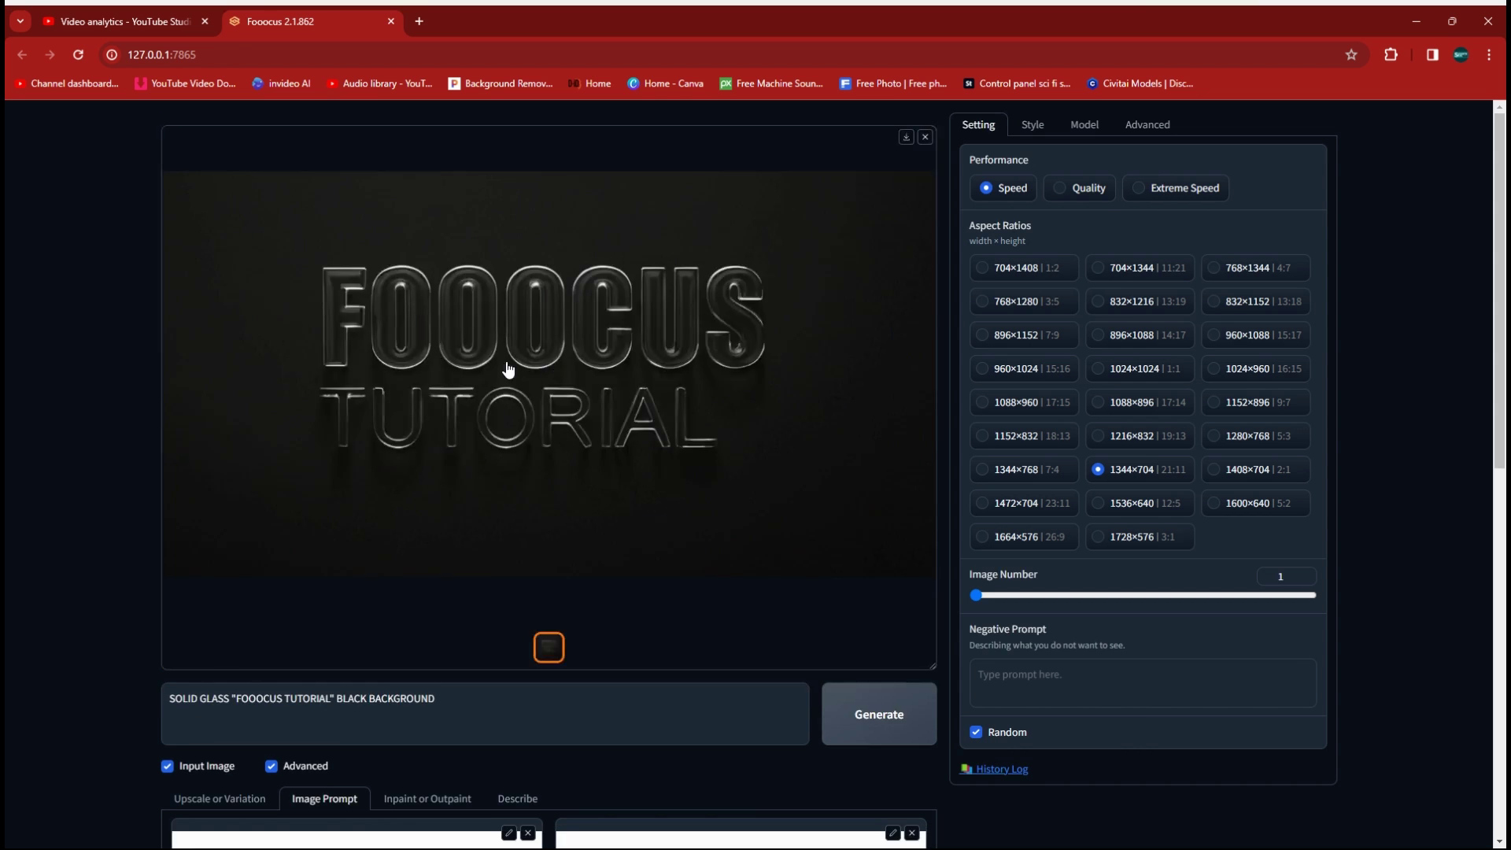
left_click(507, 369)
left_click(508, 370)
Step: Replace the material words with BLUE GLOWING GLASS and generate the glowing version
left_click_drag(229, 698, 157, 697)
type("BLU")
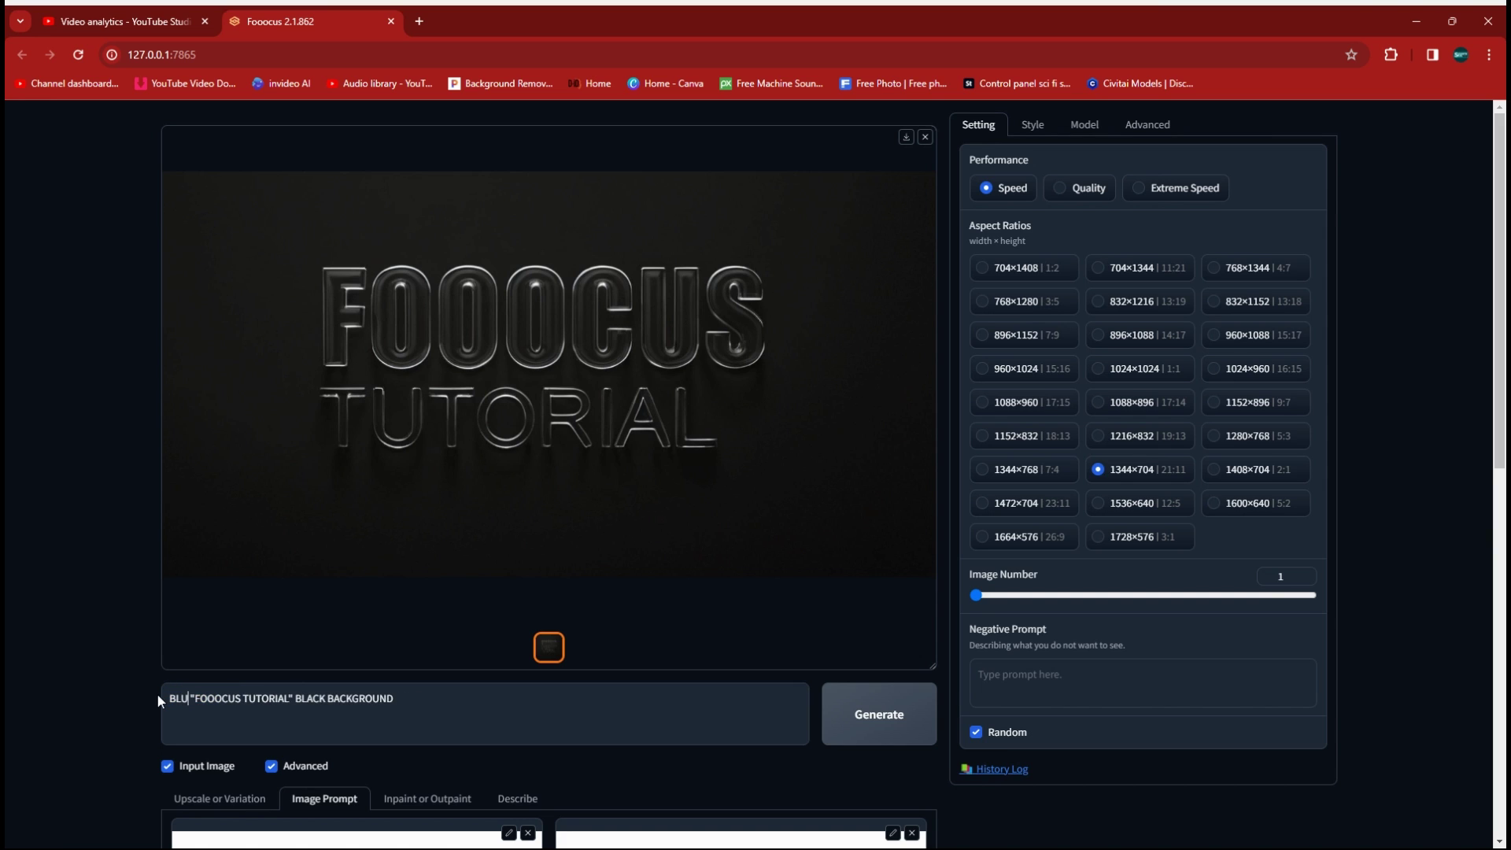
type("E")
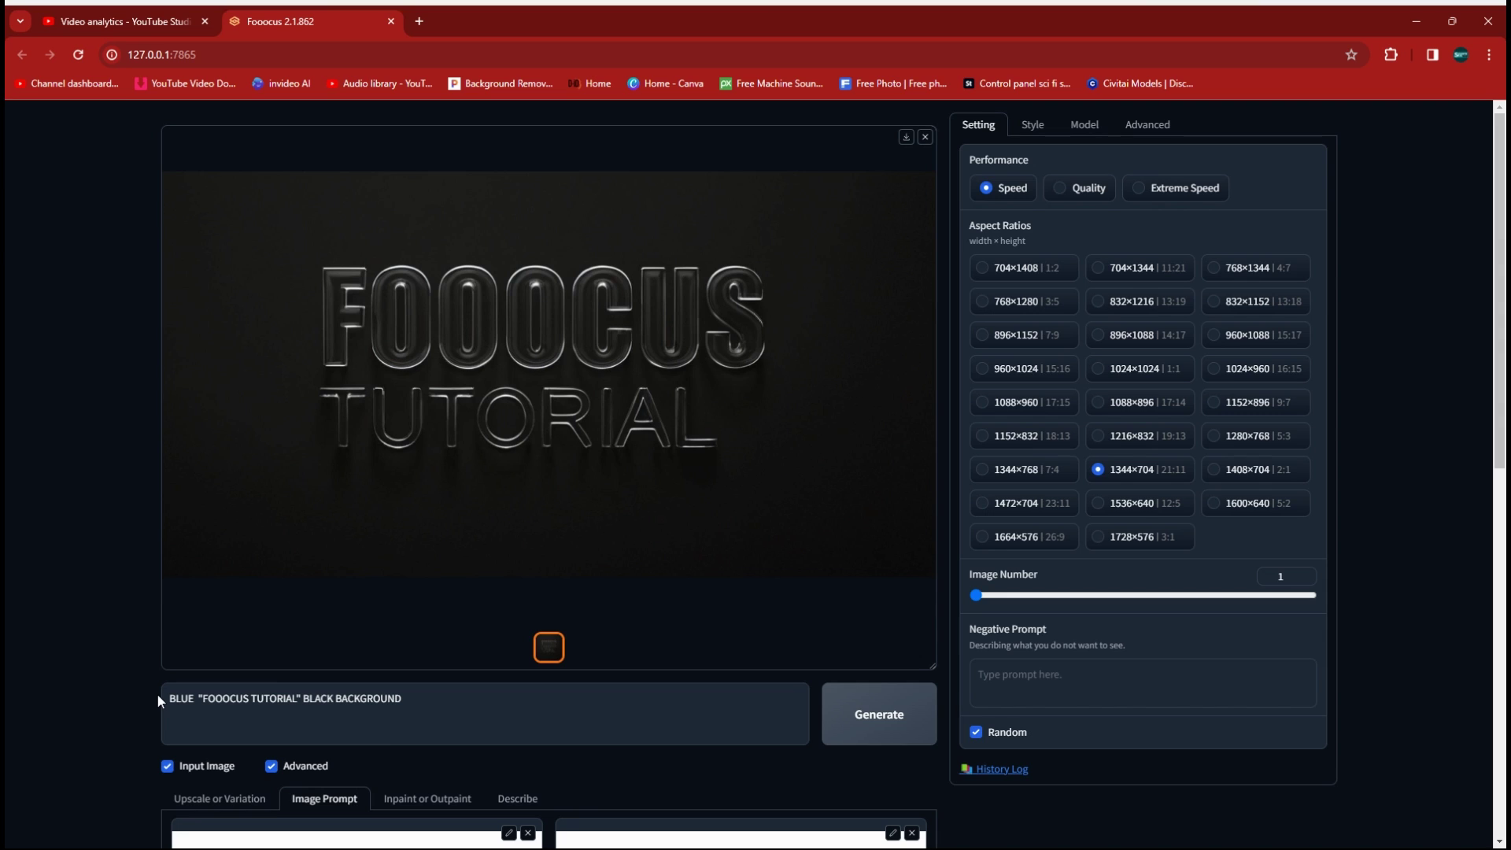
type(" GL")
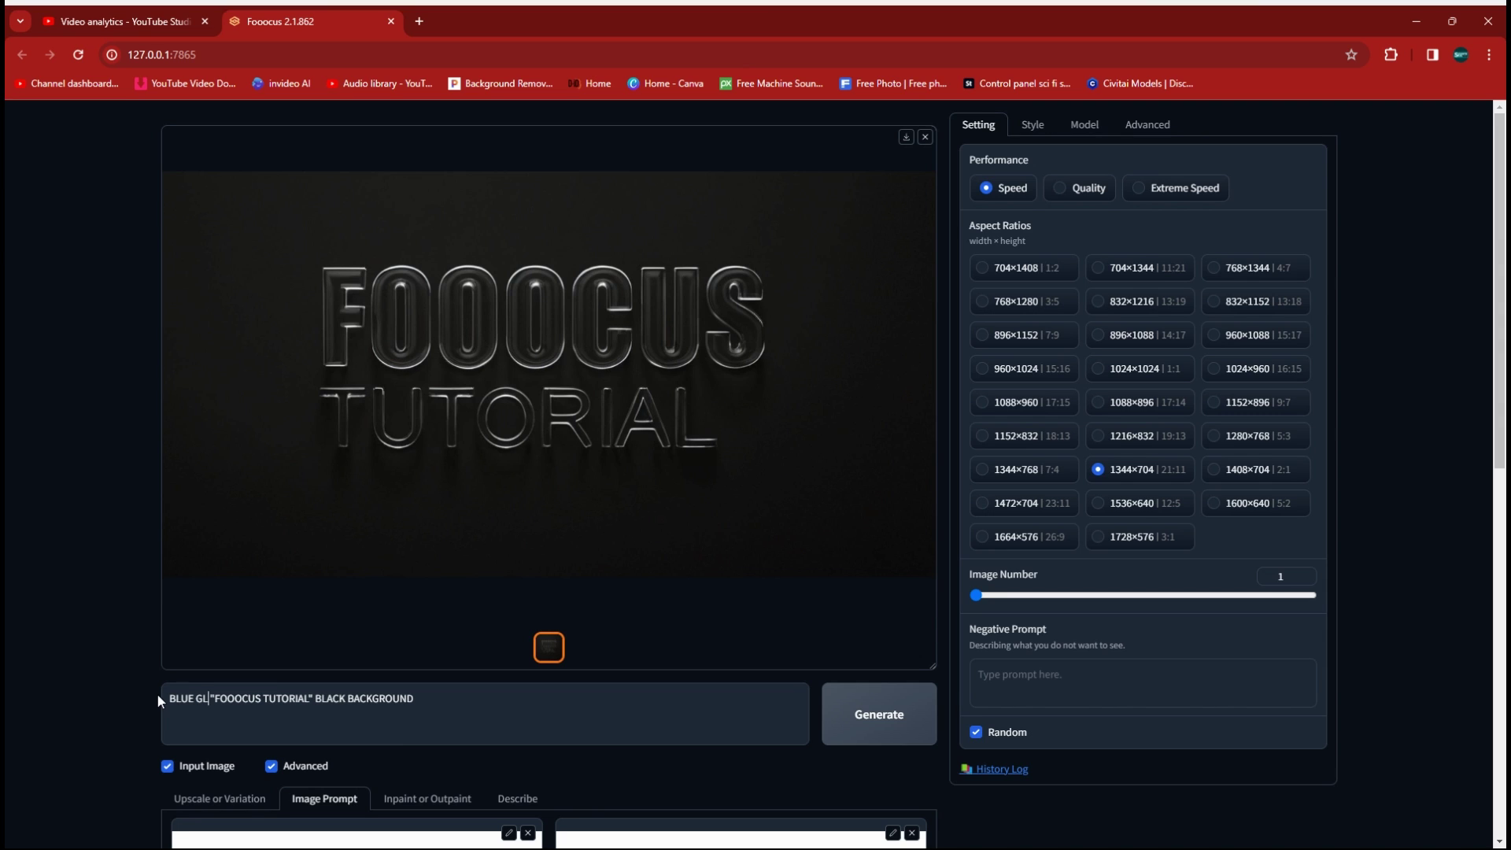
type("OW")
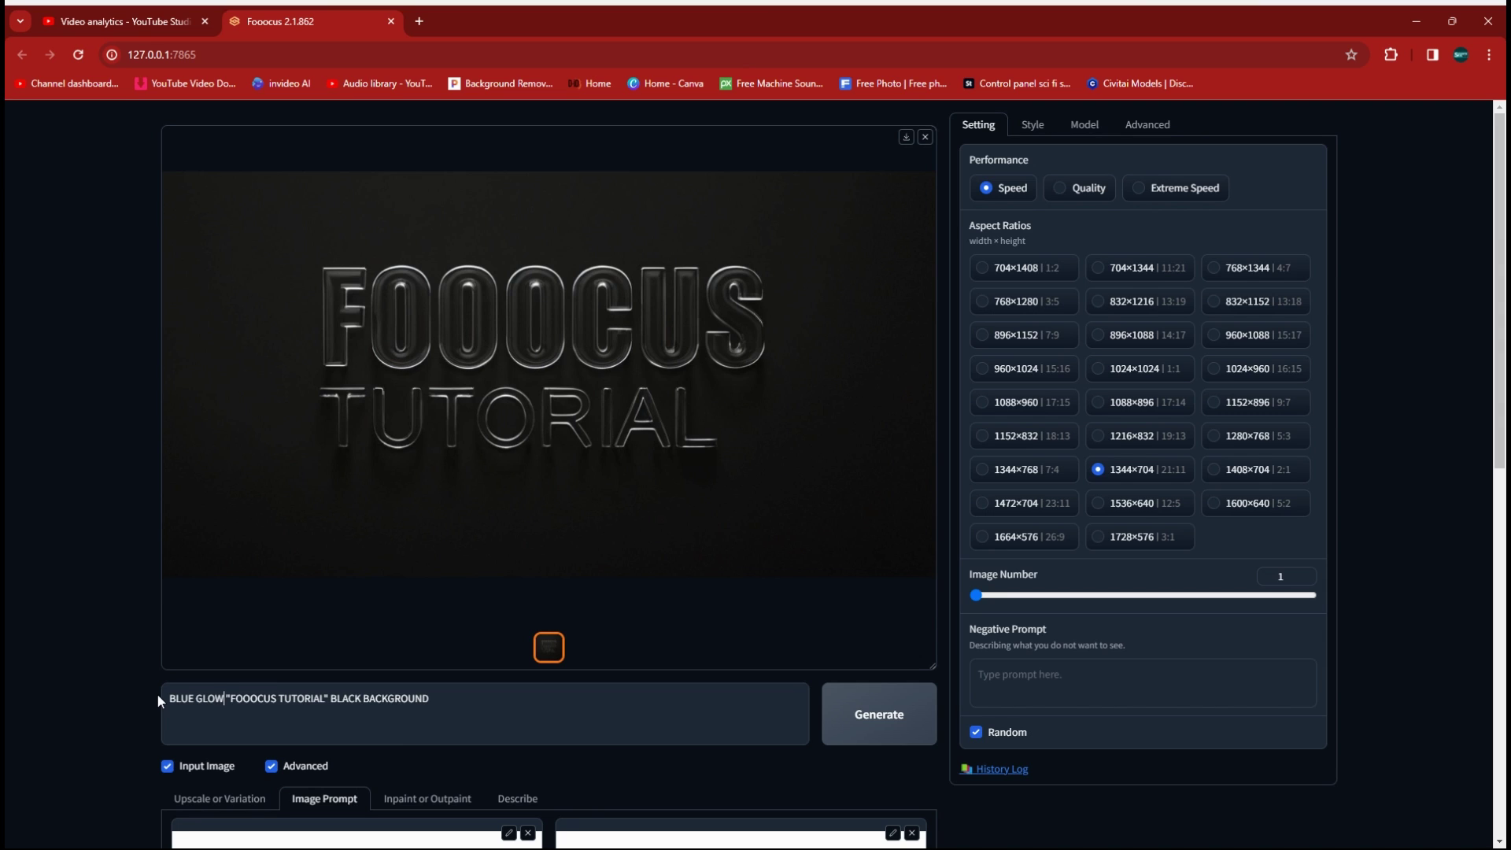
type("ING GLA")
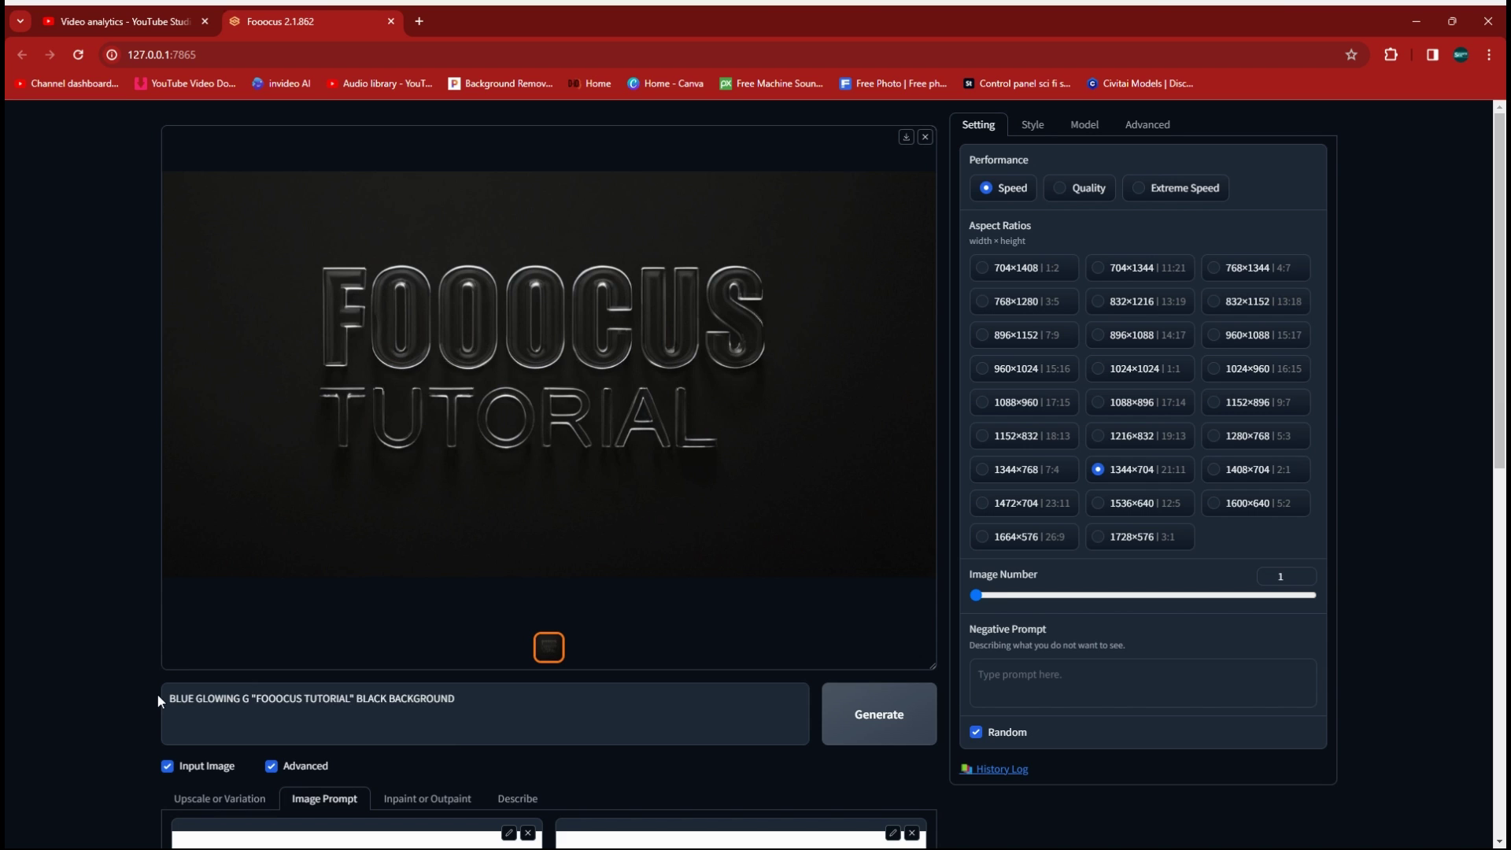
type("SS")
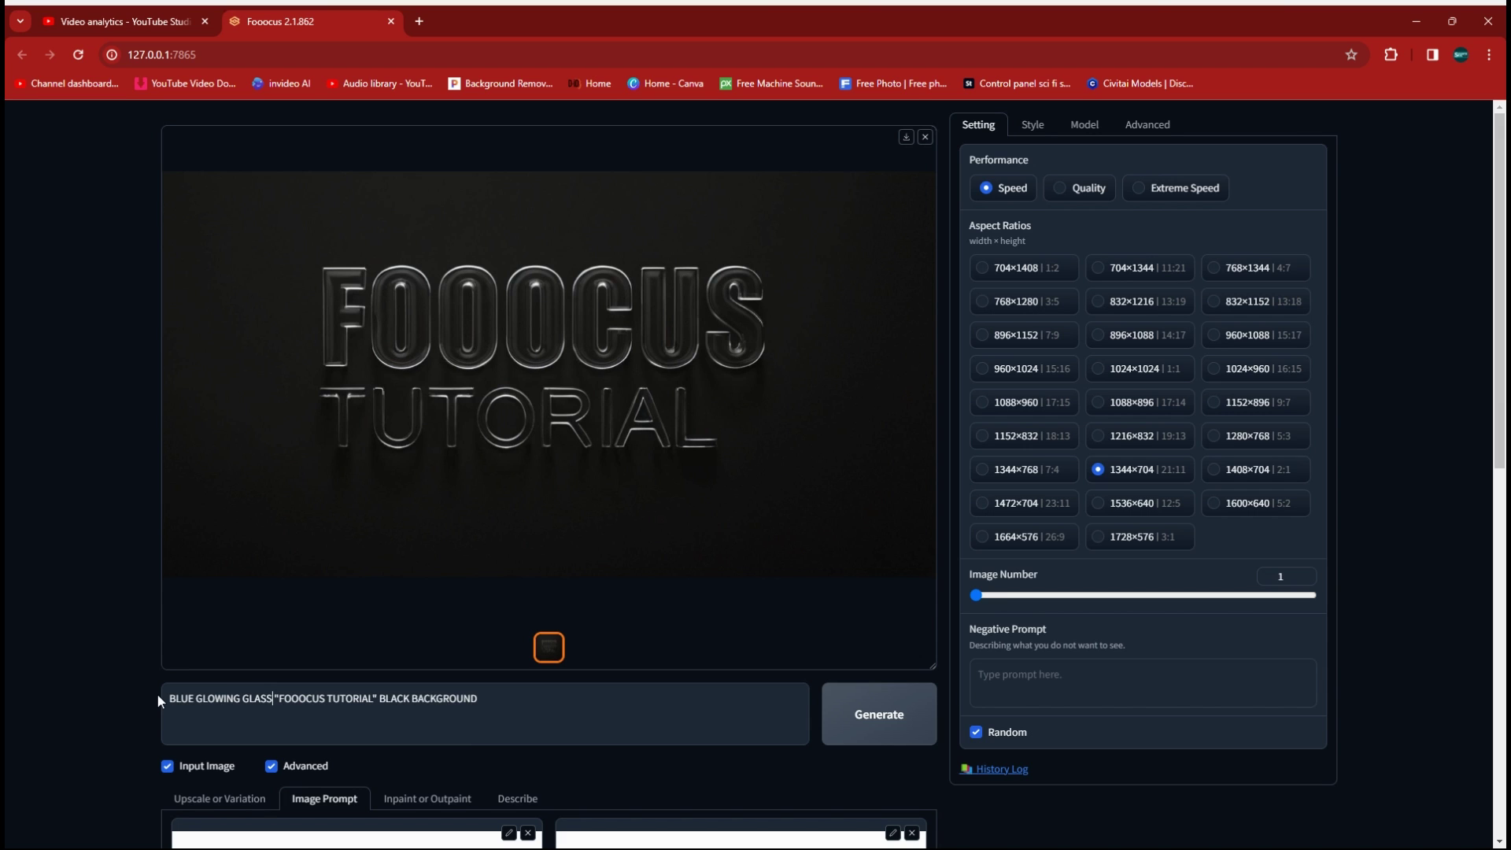
left_click(845, 719)
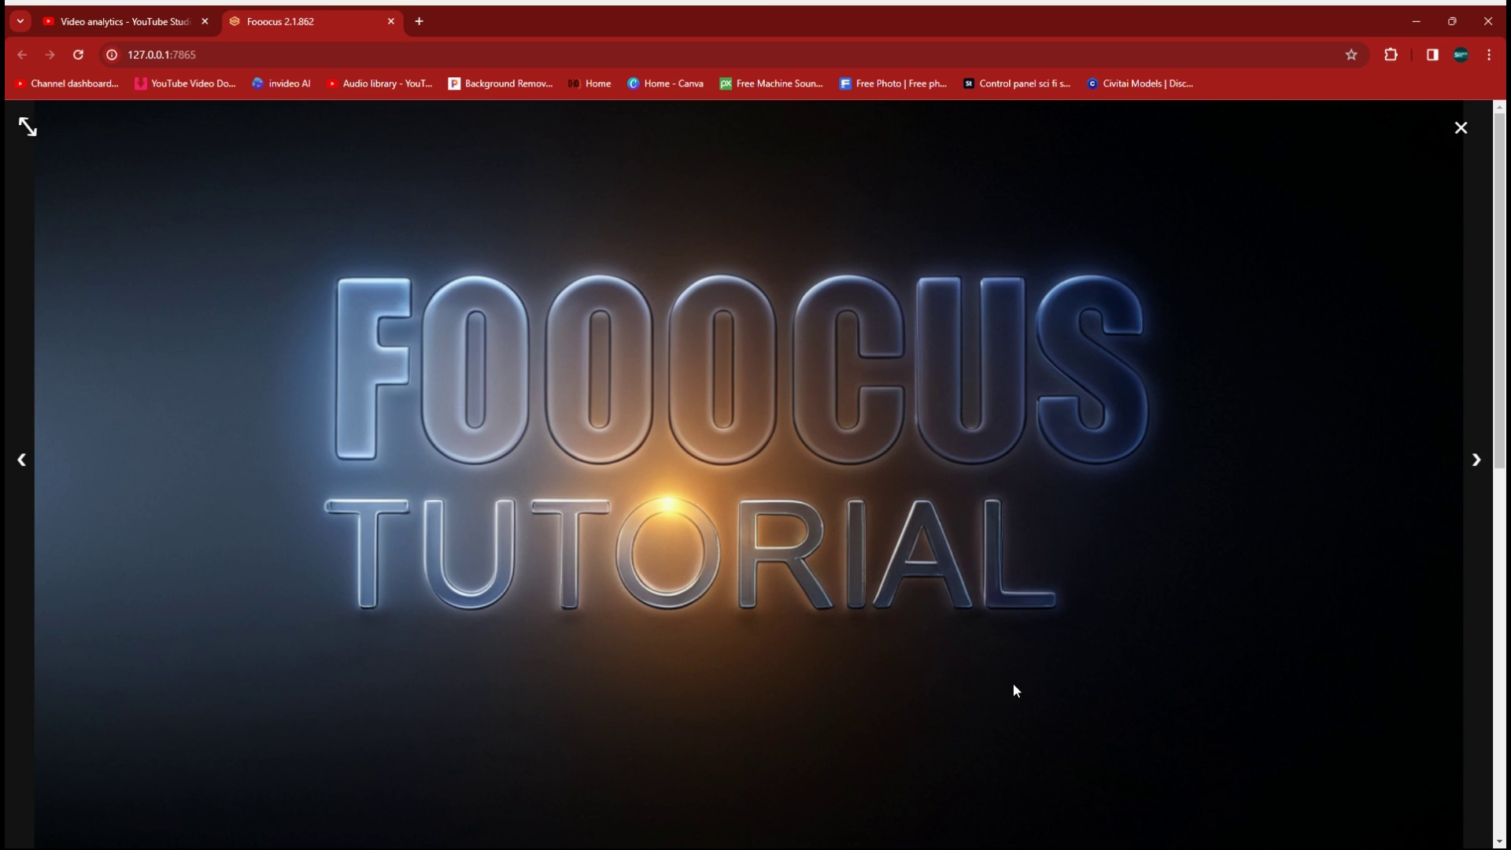
left_click(1015, 691)
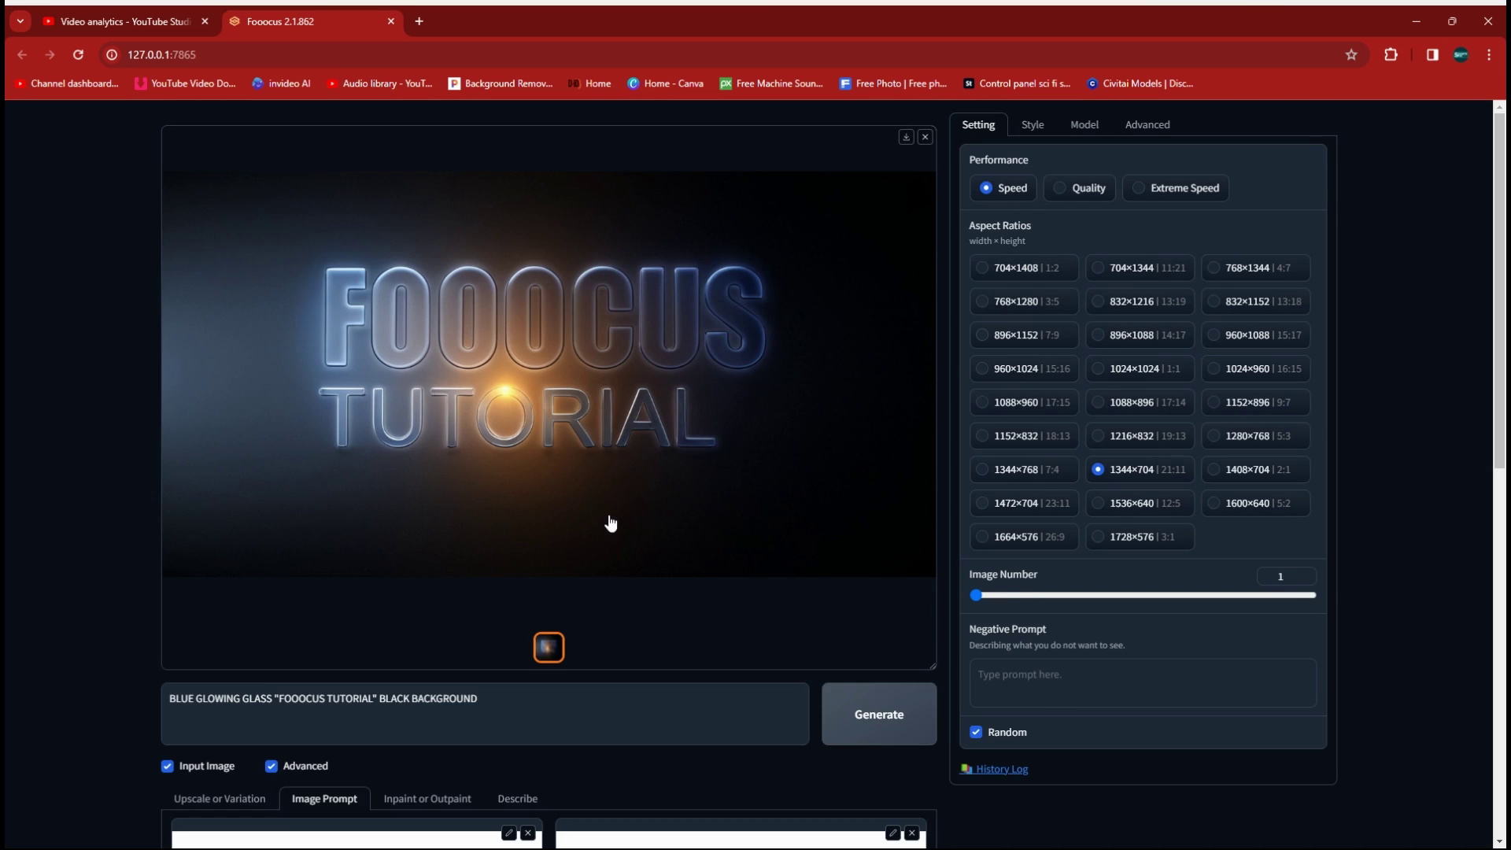
left_click_drag(273, 698, 160, 696)
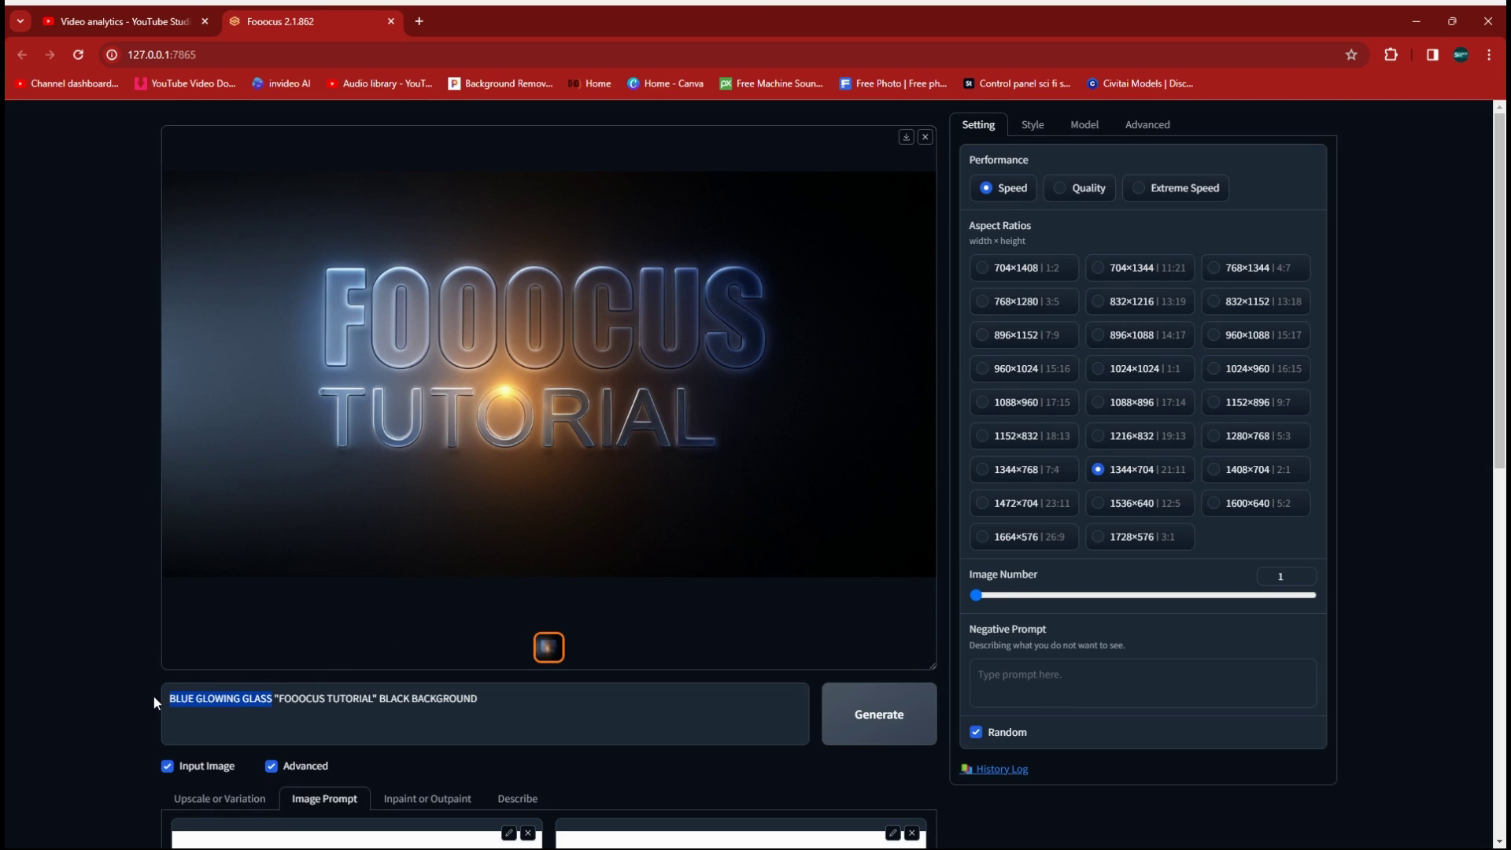
Step: Replace the material with CANDY APPLE RED, generate, and view the red lettering full-size
type("CANDY A")
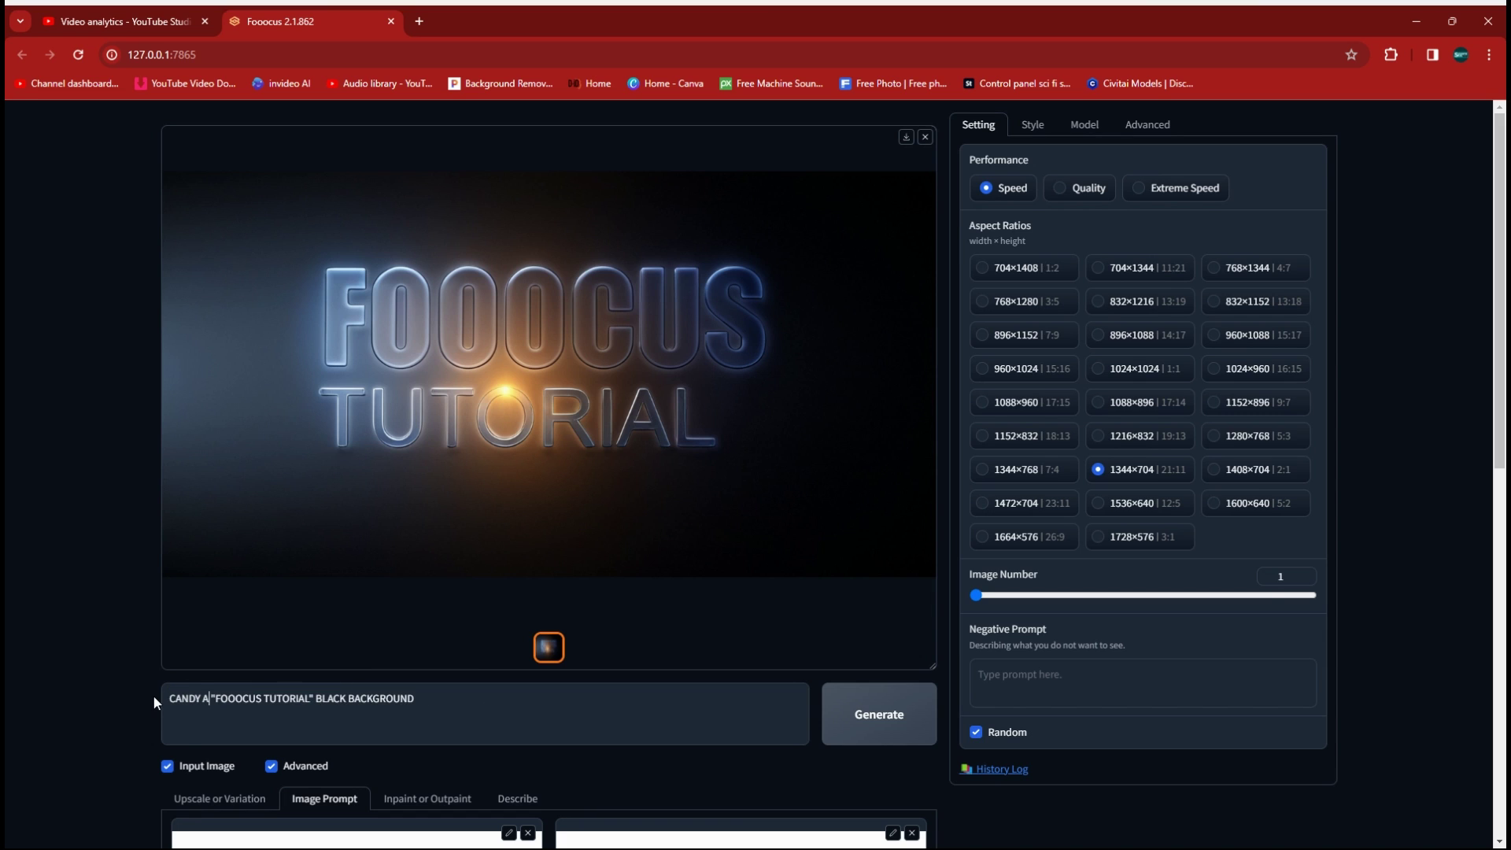
type("PPLE RED")
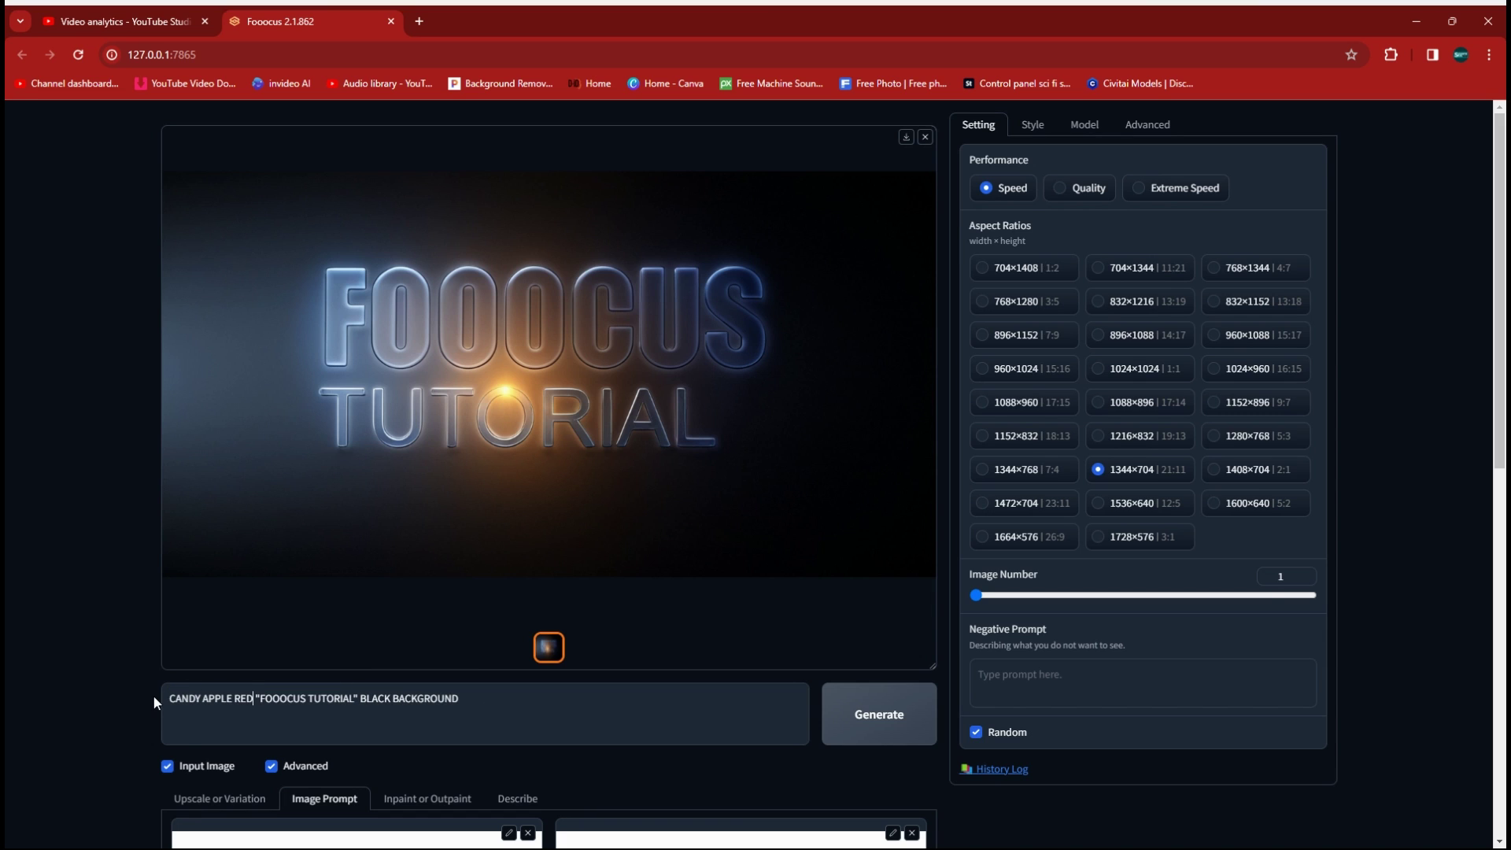
left_click(881, 716)
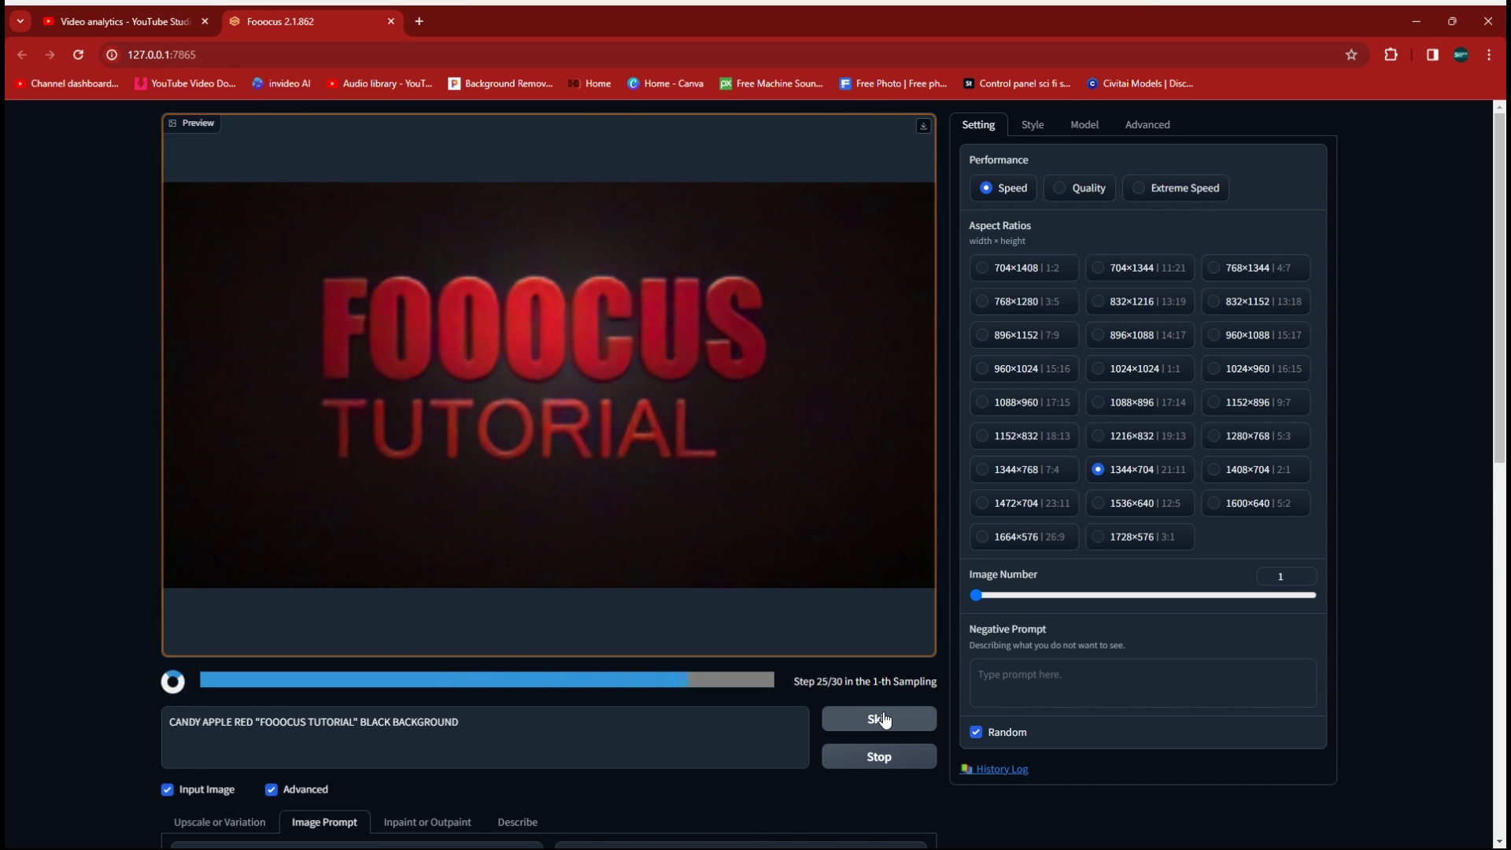
left_click(462, 326)
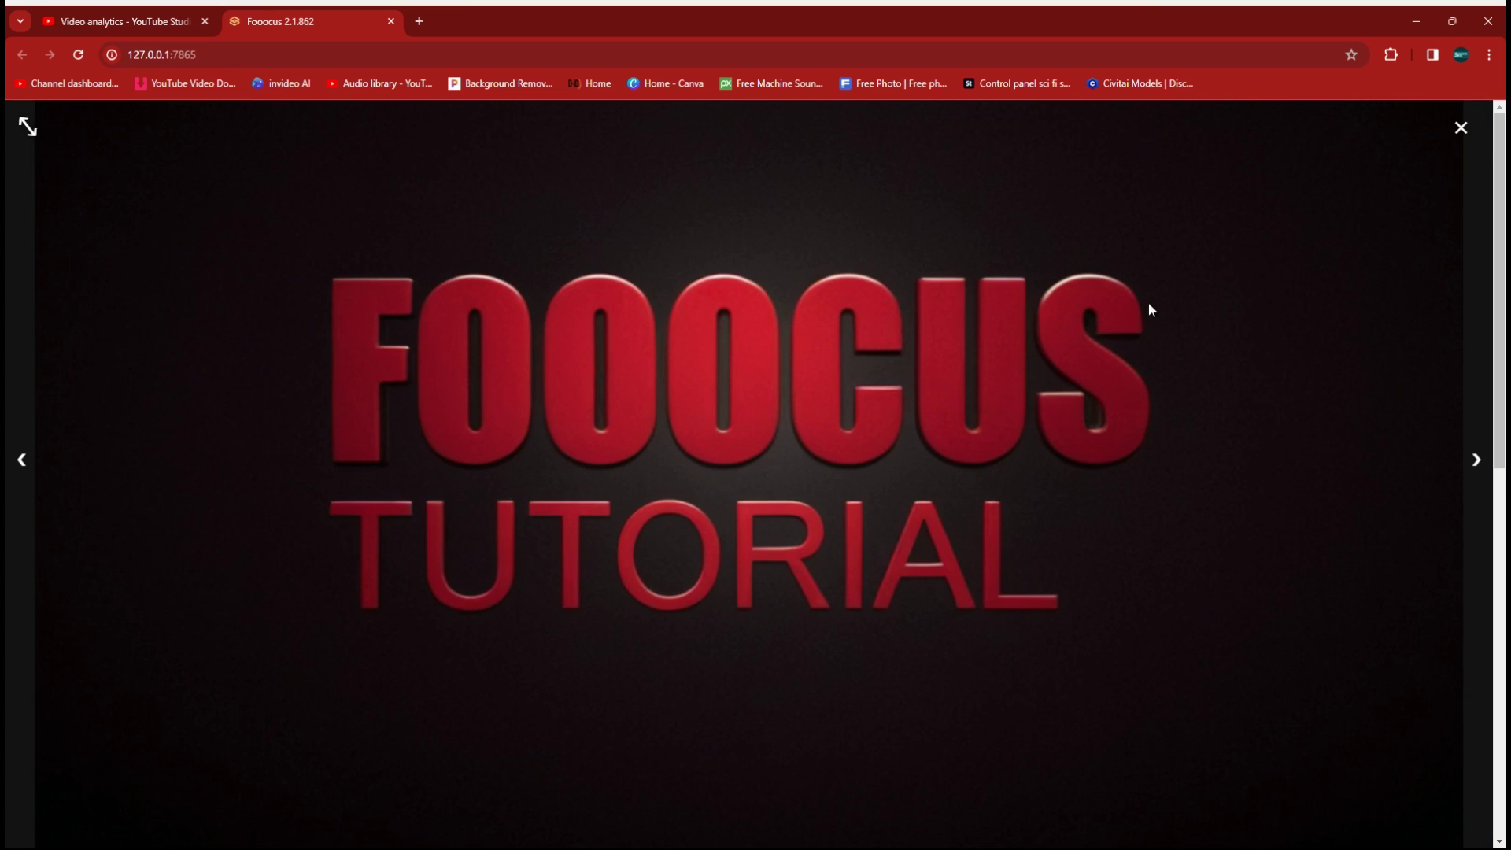
left_click(1466, 130)
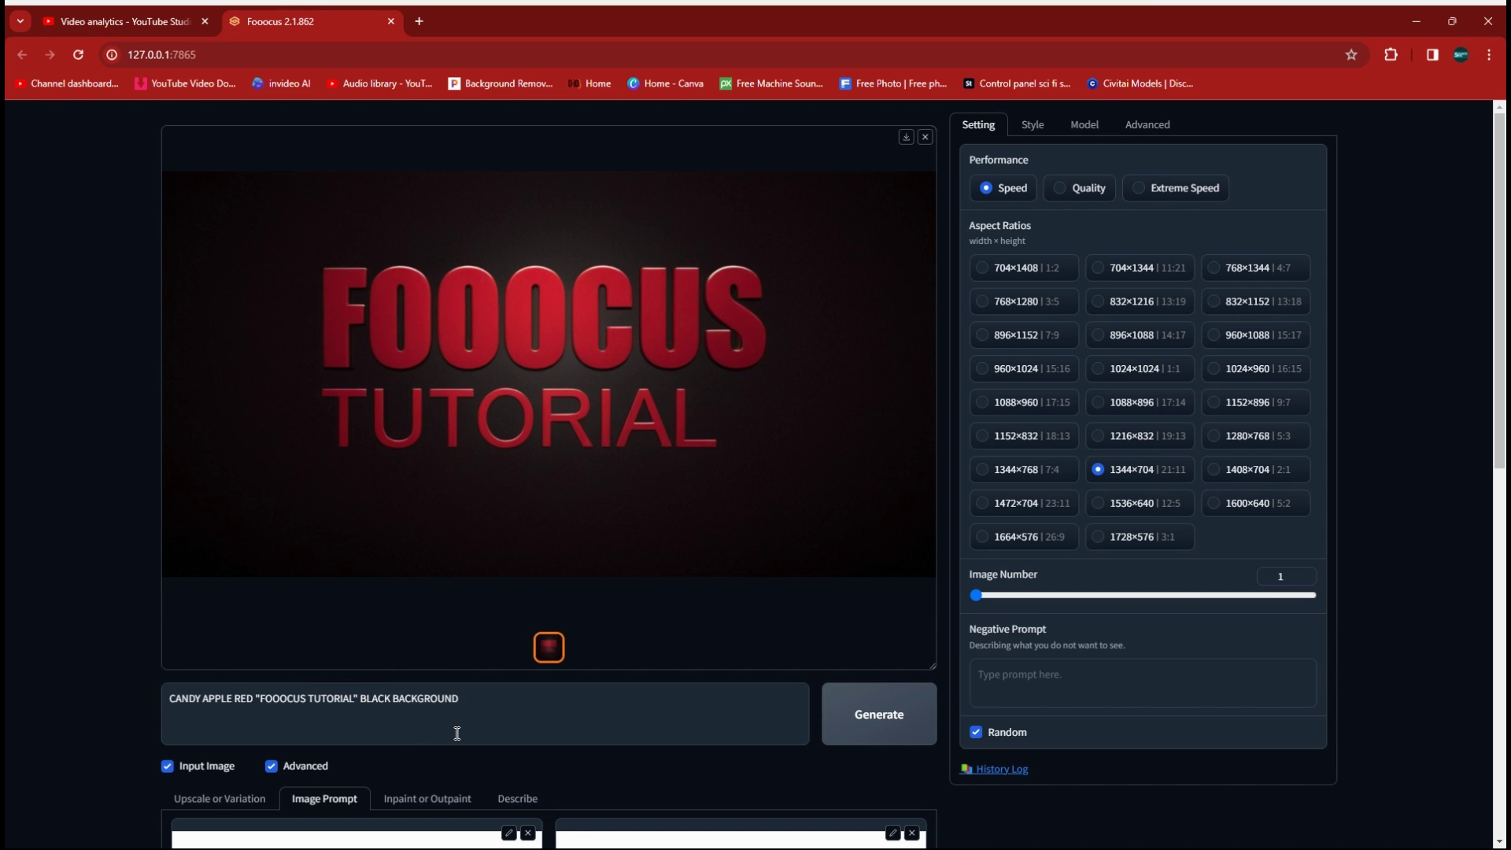
Step: Add '3D,' before BLACK BACKGROUND and generate a deeper extruded candy apple red render
type("3D,")
left_click(839, 719)
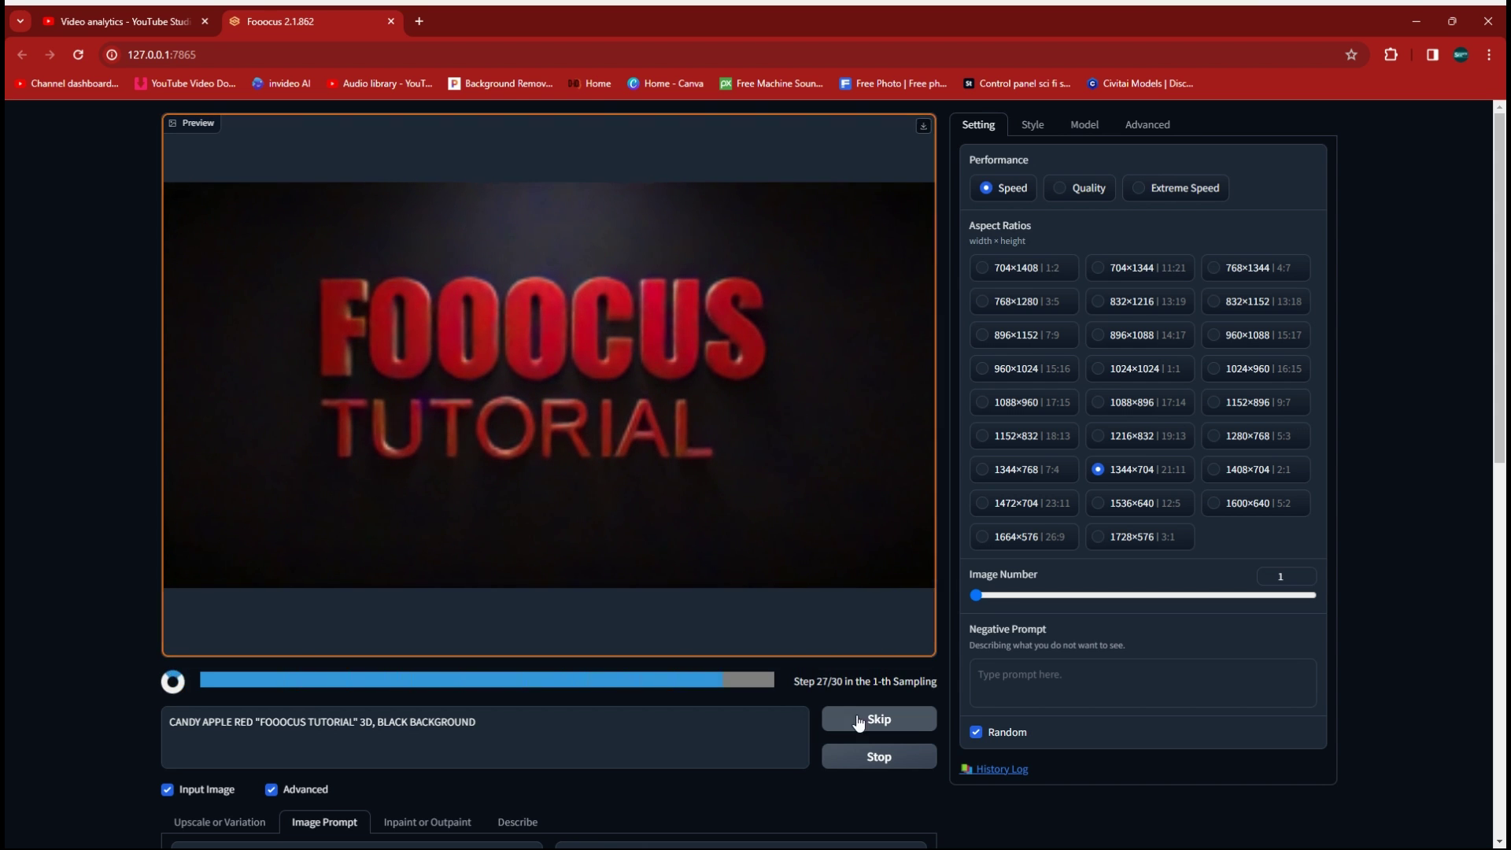
left_click(386, 421)
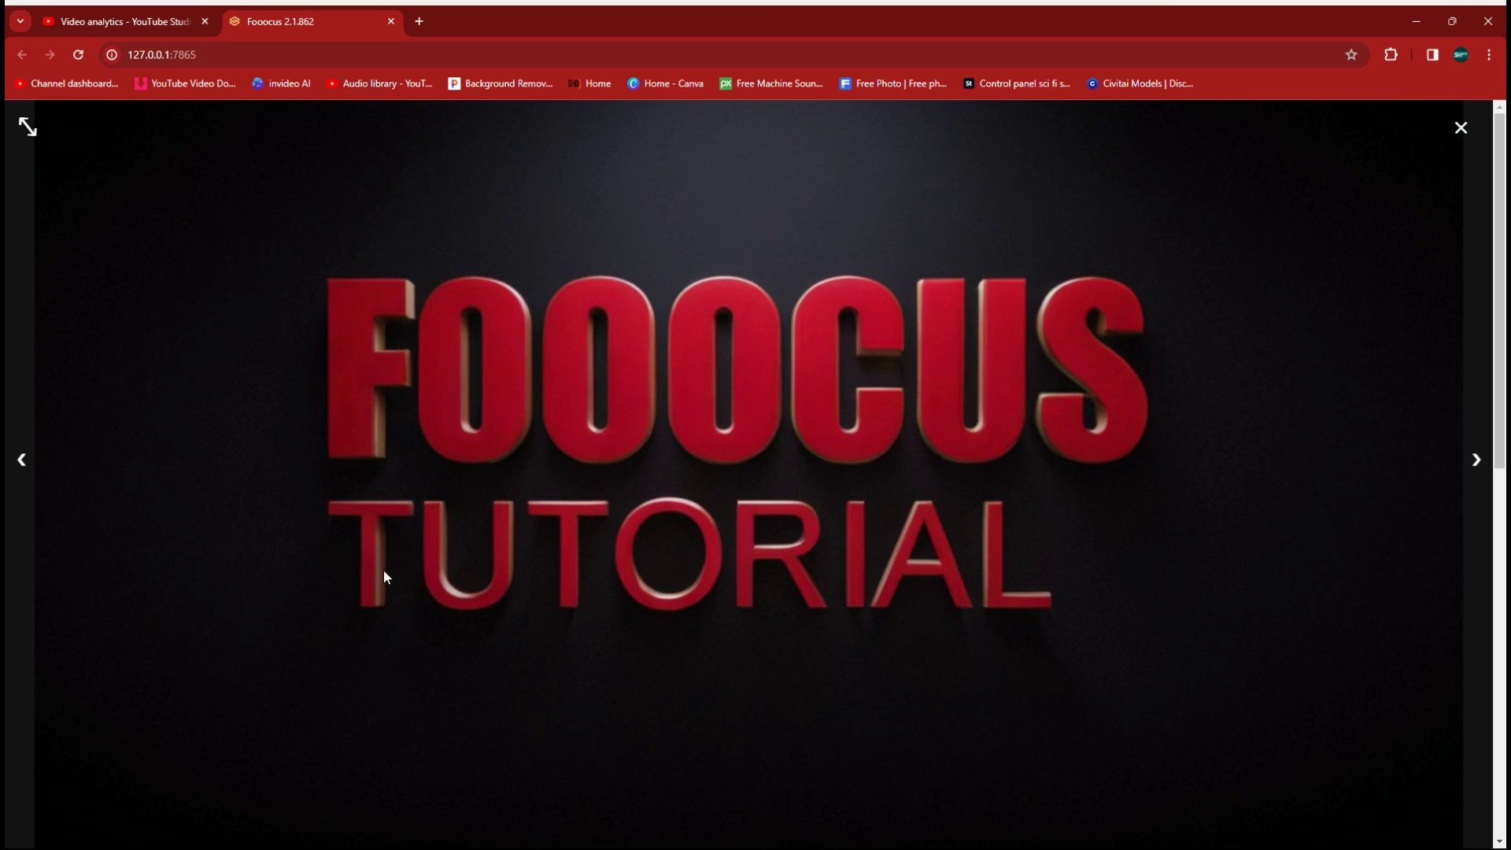
left_click(1461, 129)
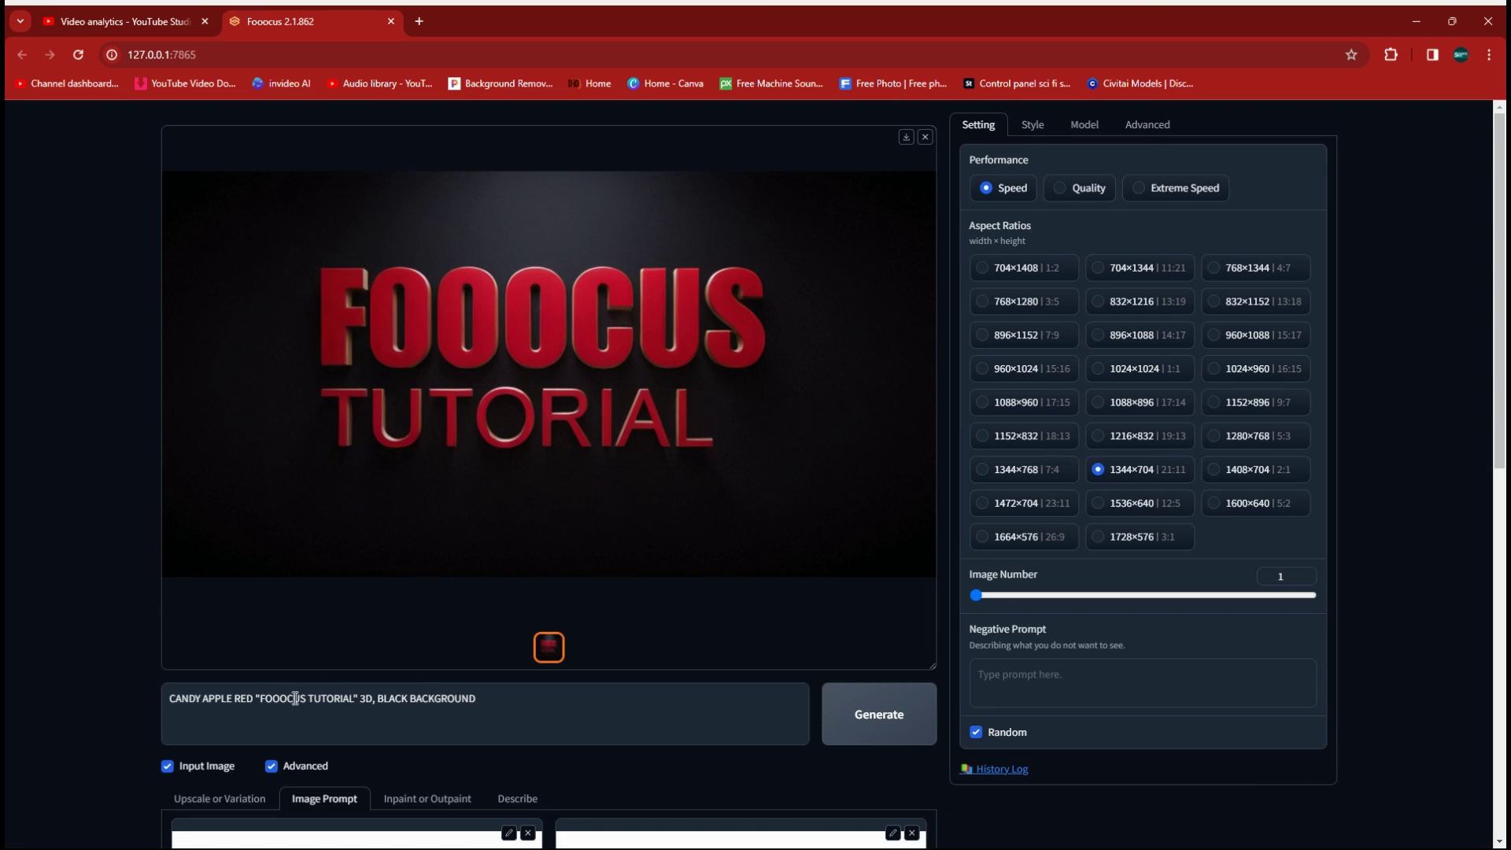
left_click_drag(255, 702, 159, 700)
Step: Use SOLID MARSHMALLOW as the material, generate, and open the white marshmallow lettering full-size
type("SOLID MA")
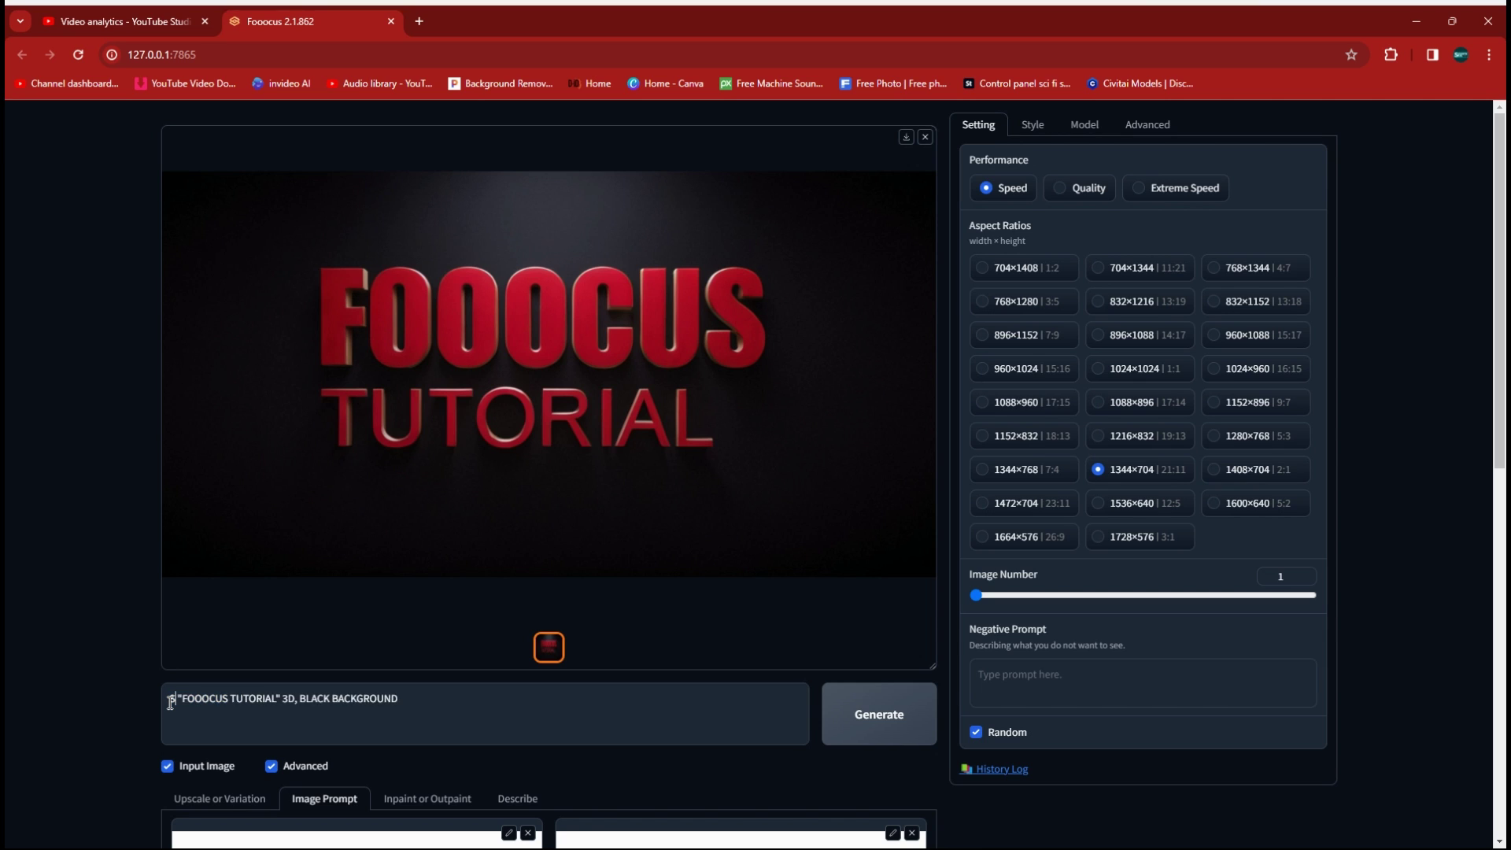
type("R")
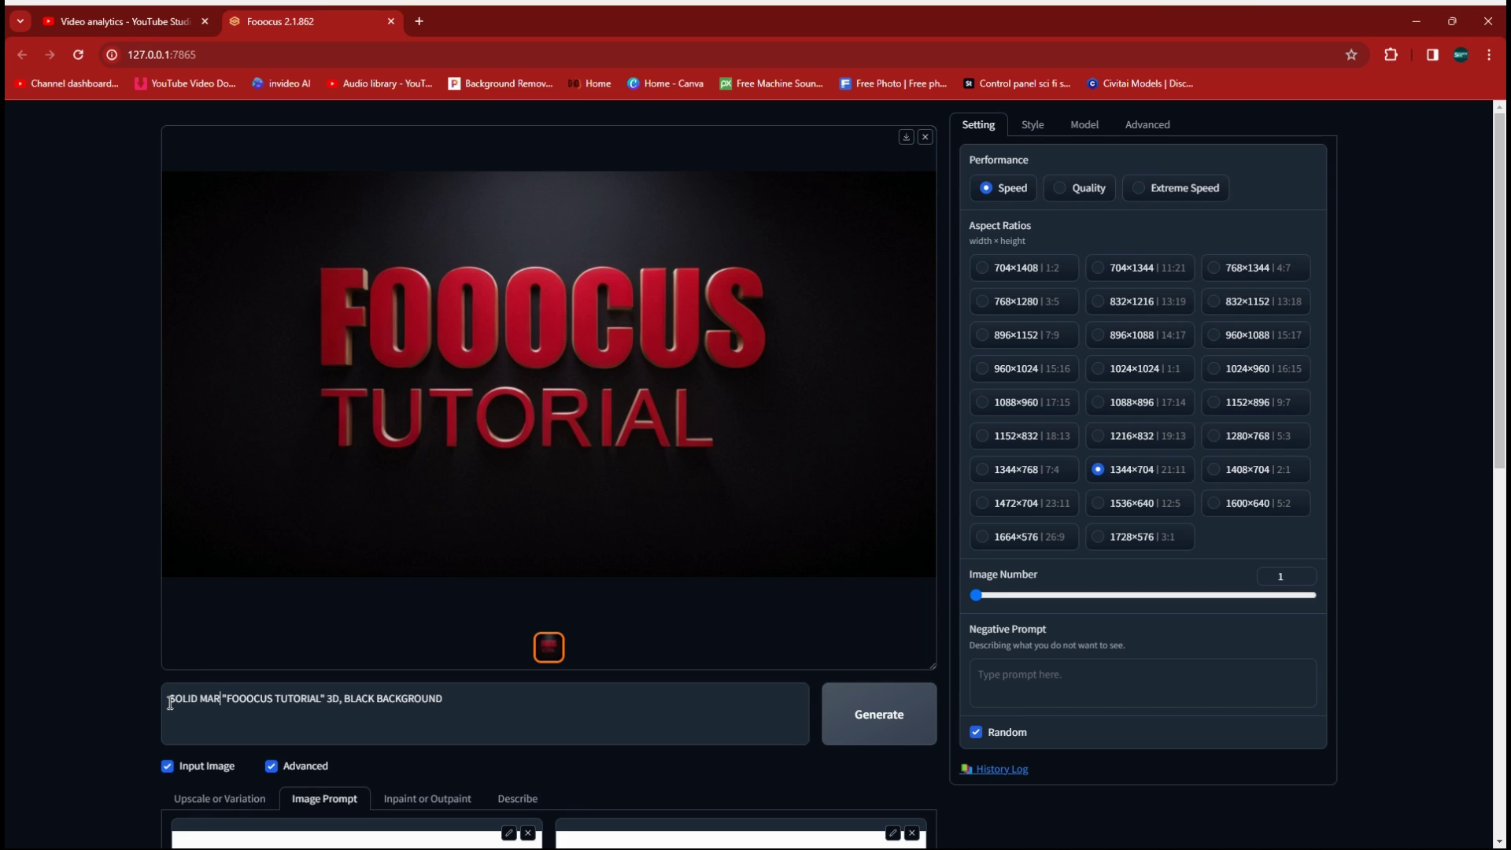
type("SH")
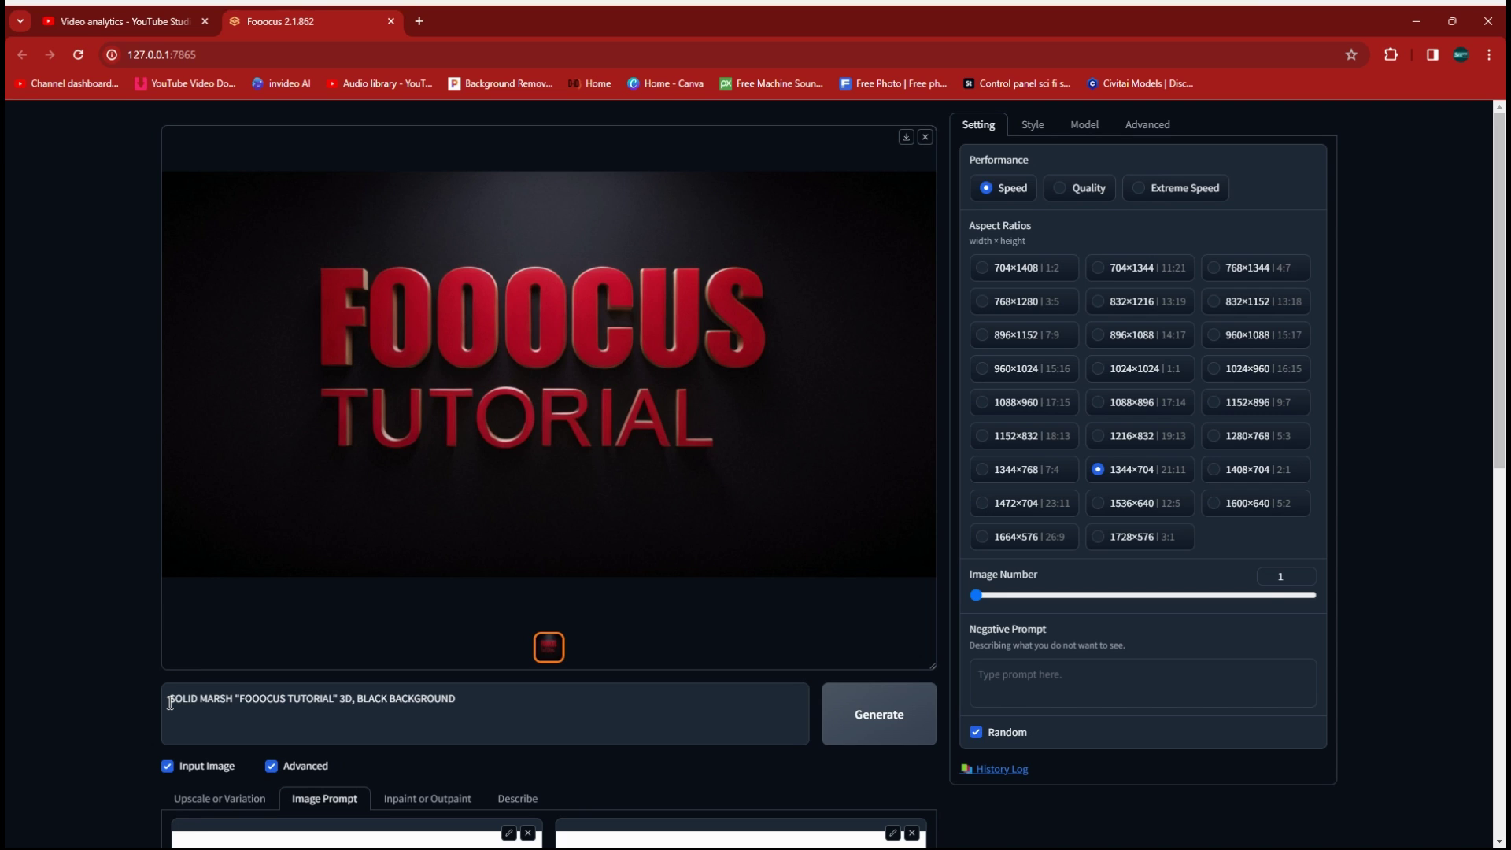
type("MALLOW")
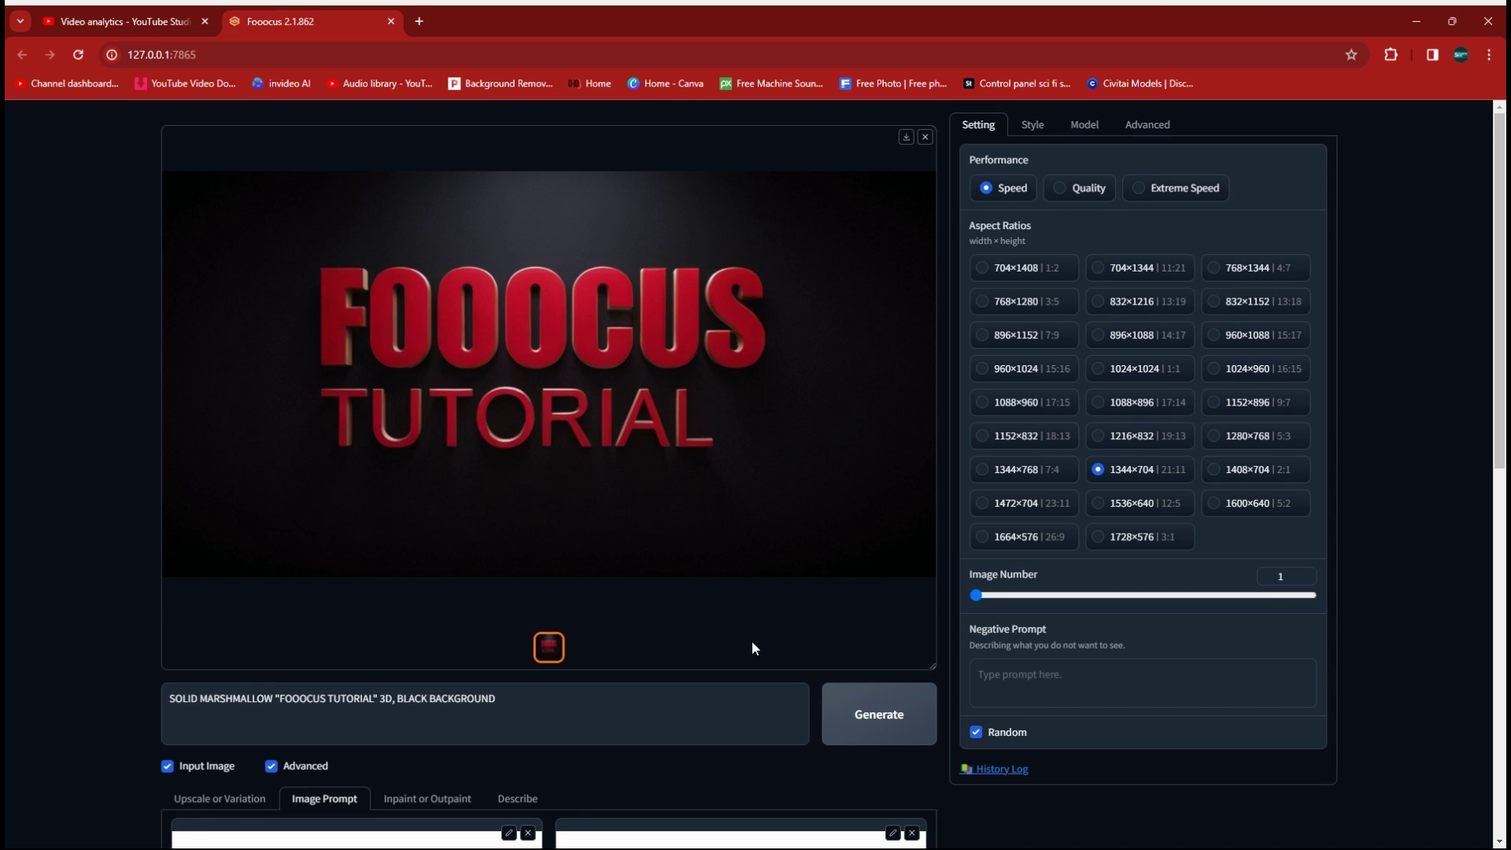
left_click(881, 716)
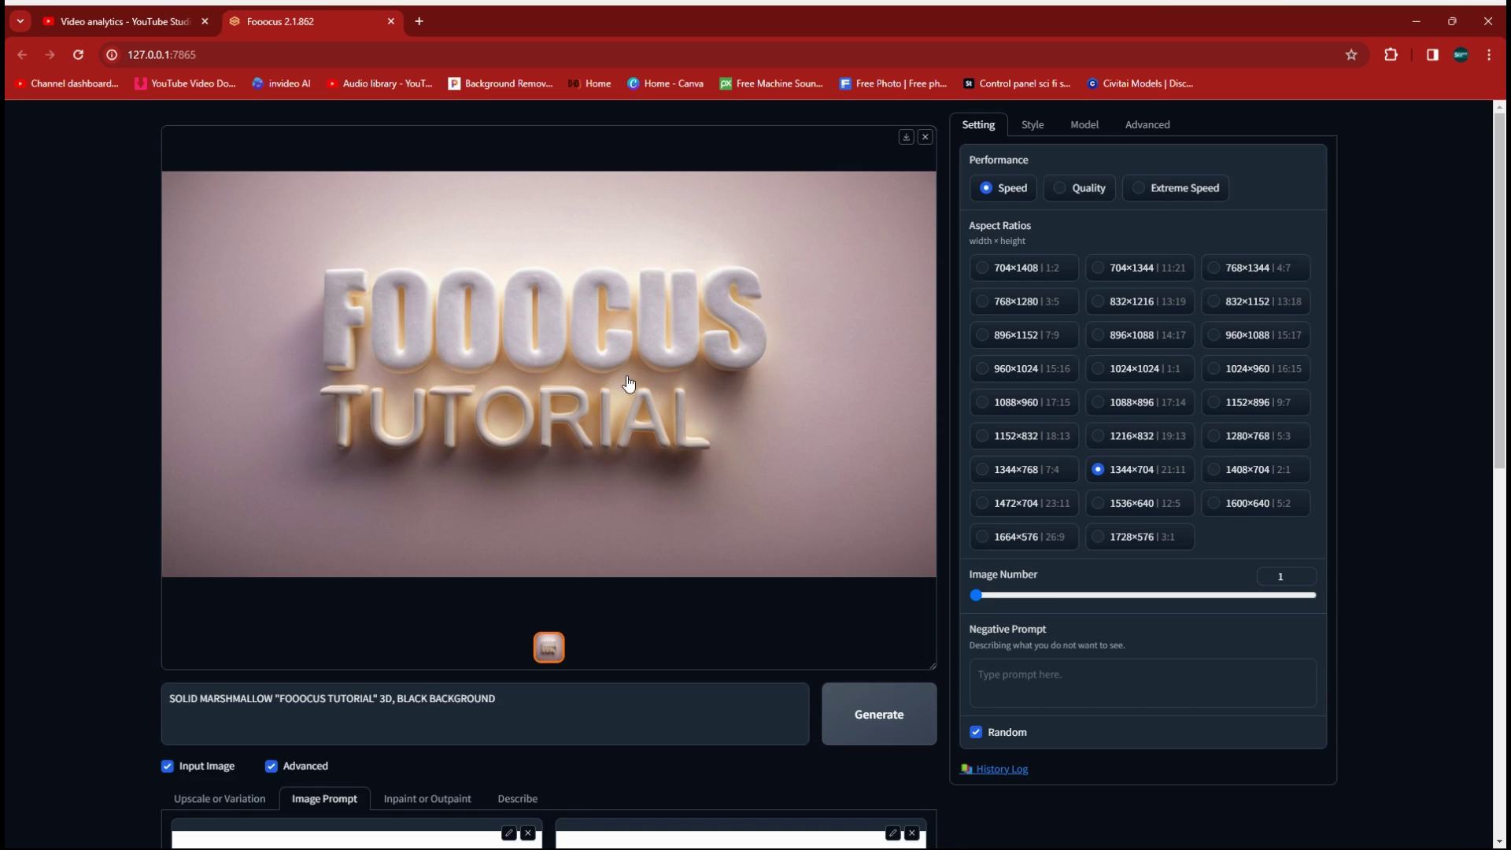
left_click(629, 384)
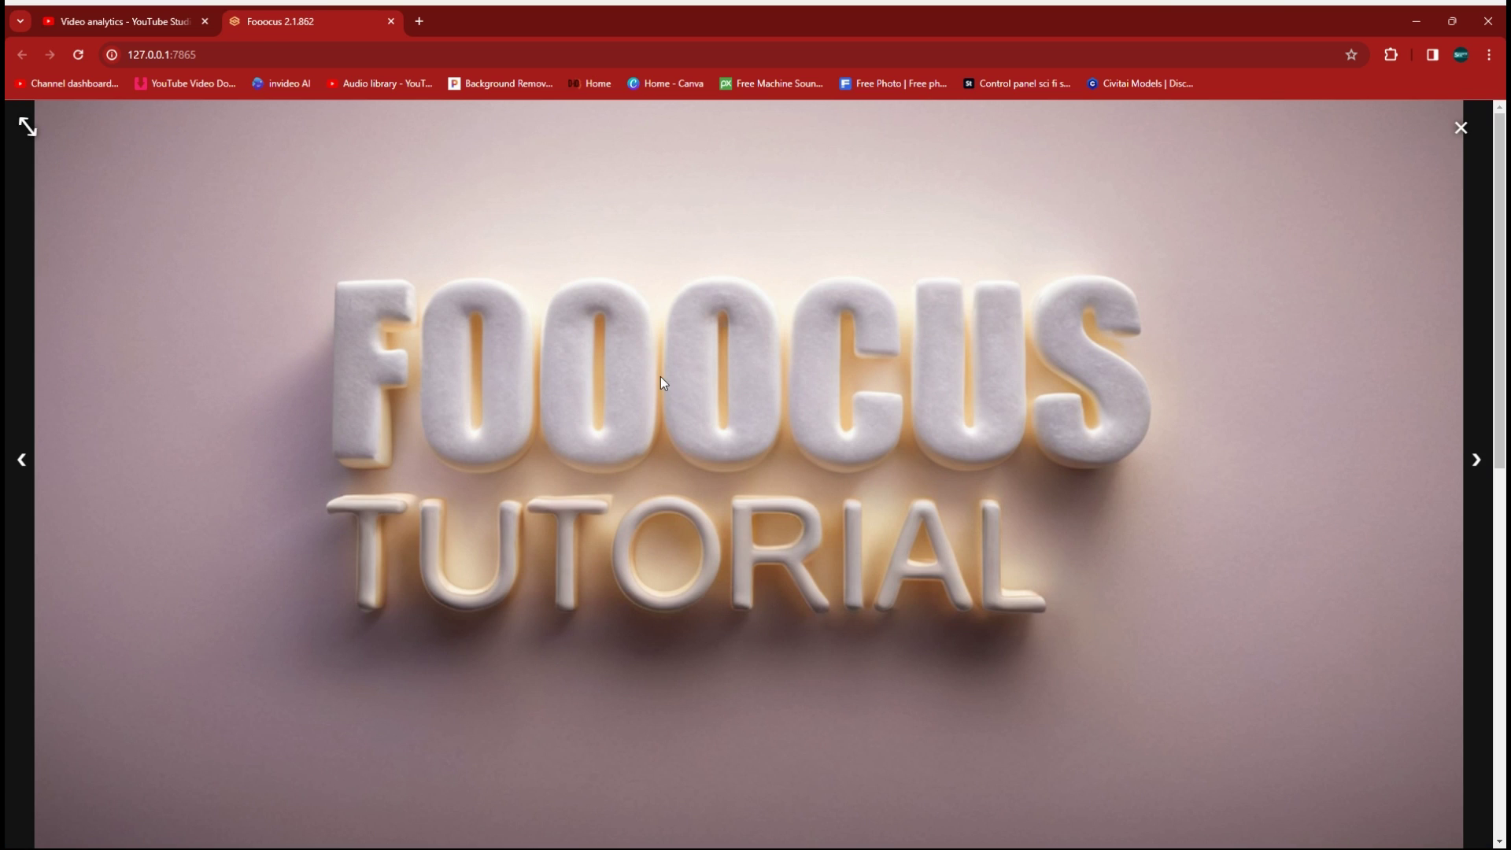